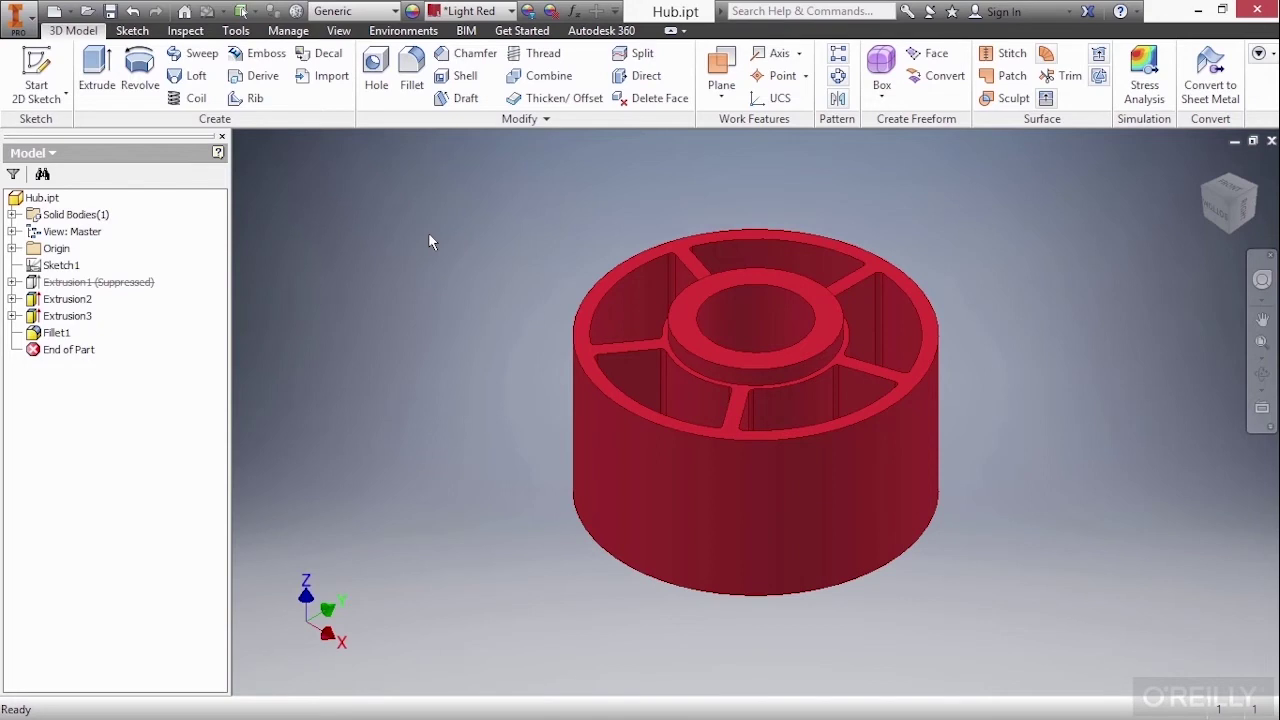
Rotate the hub with the ViewCube to look at its bottom face, then at an angled underside view
key("F2")
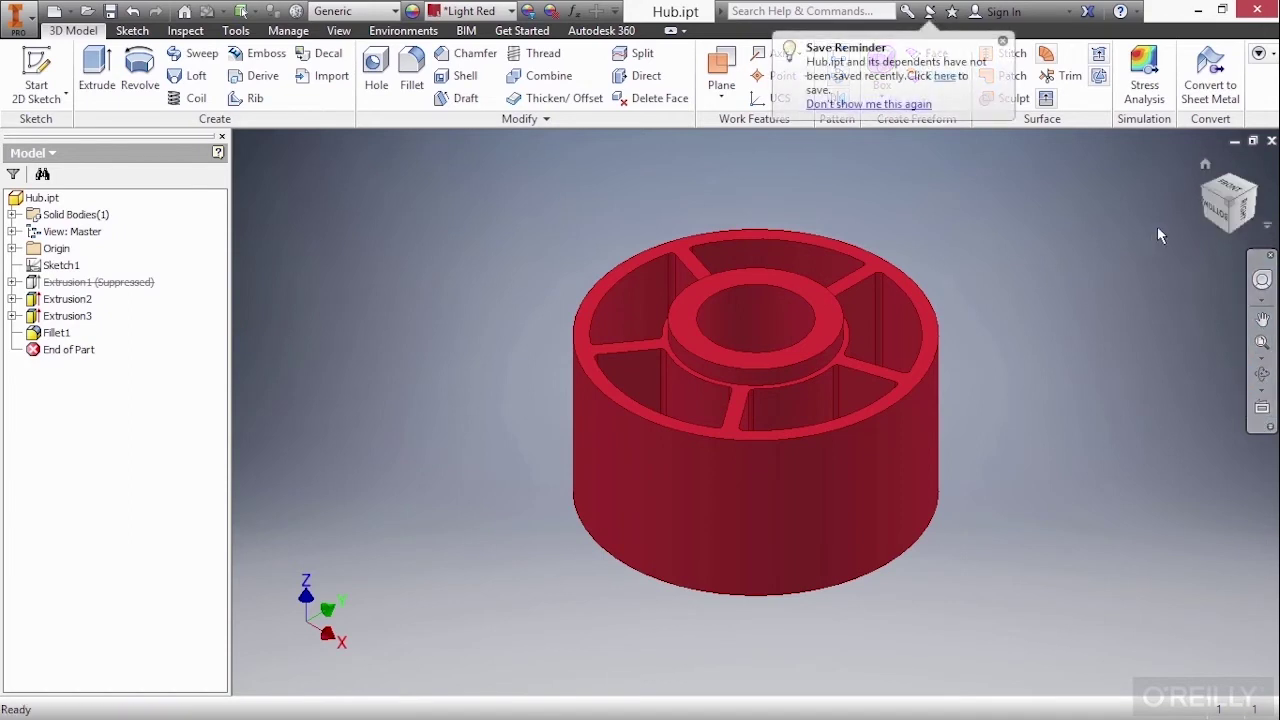
left_click(1199, 188)
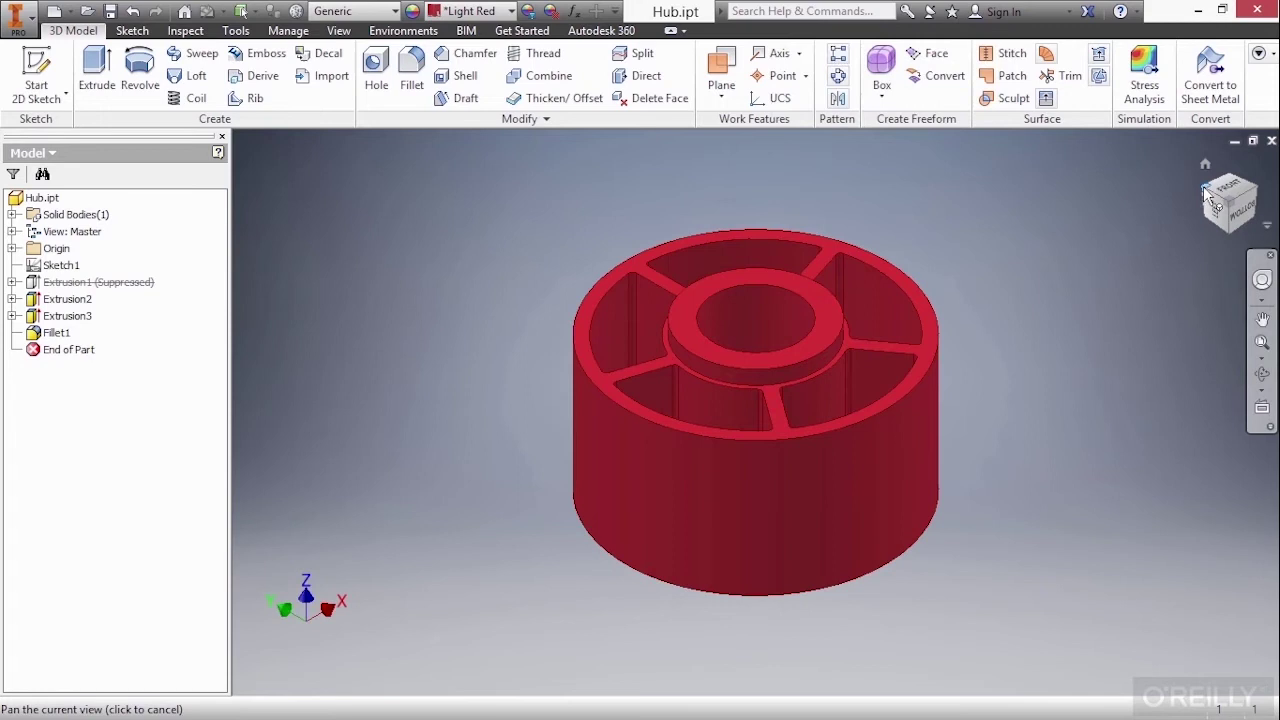
left_click(1206, 191)
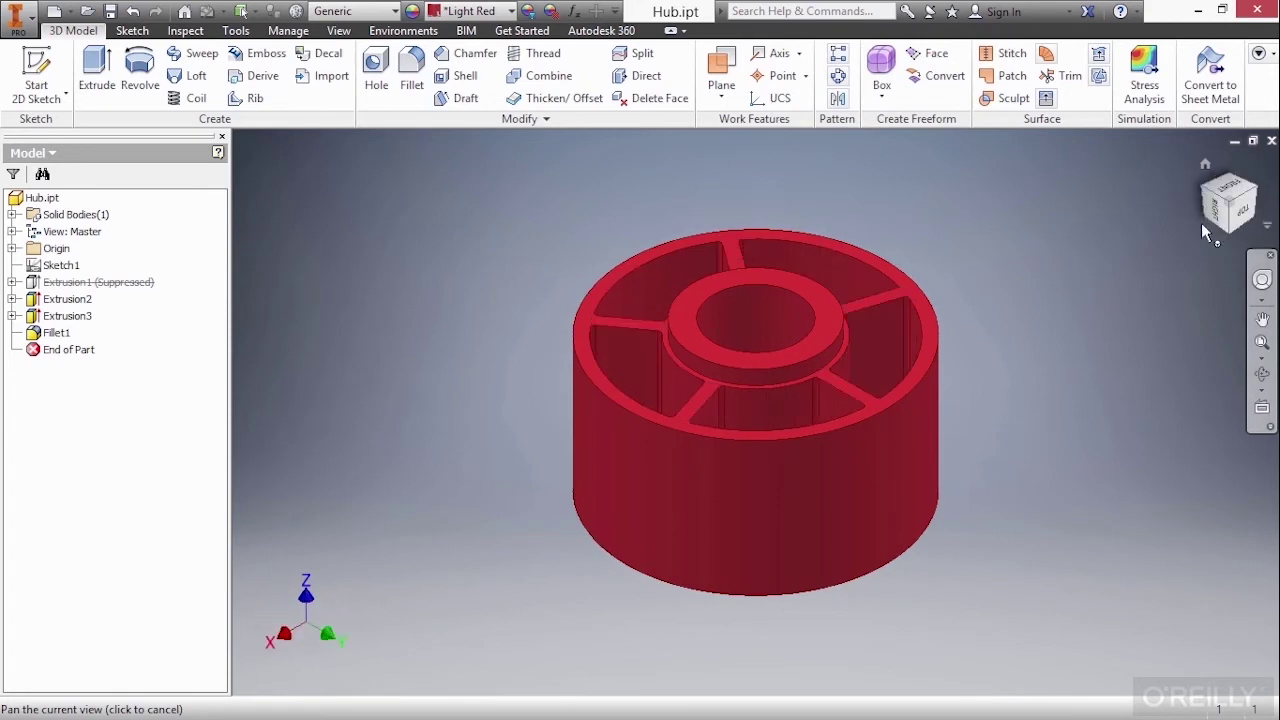
left_click(1204, 219)
left_click(1221, 208)
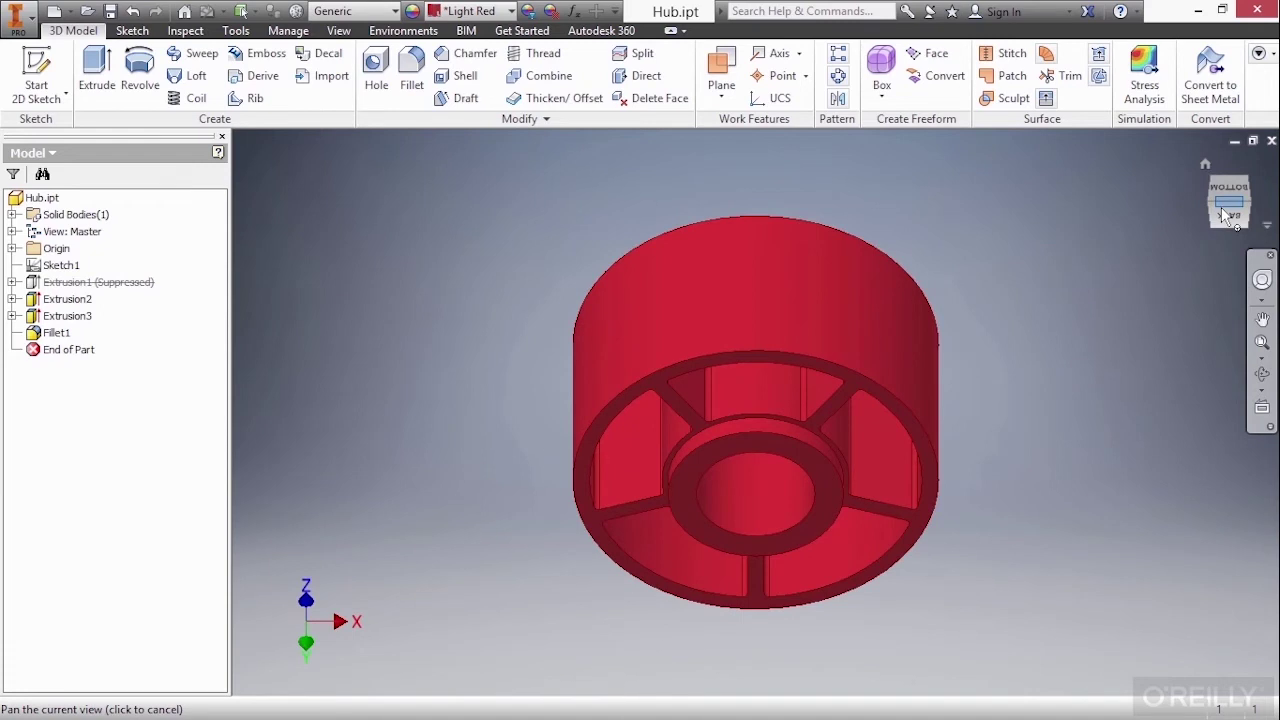
left_click(1220, 207)
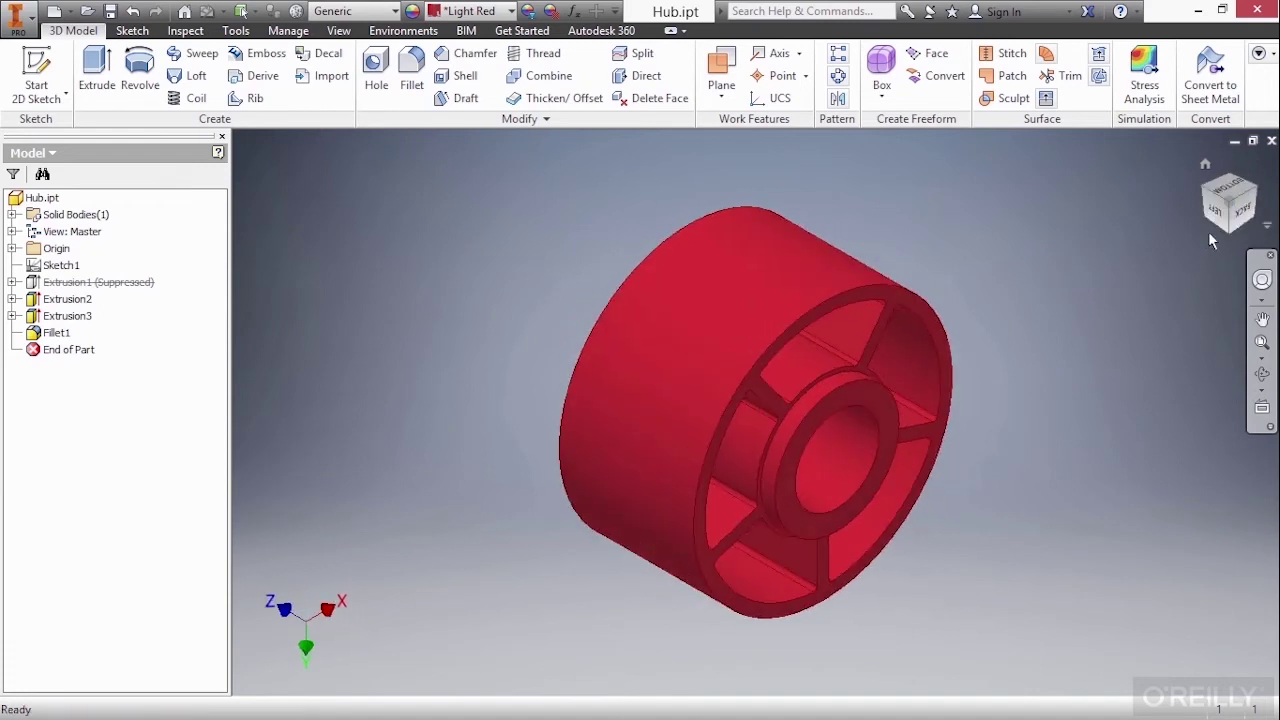
View the hub from the Left, turn it 90 degrees upright, then pick a corner for an angled spoke view
left_click(1218, 212)
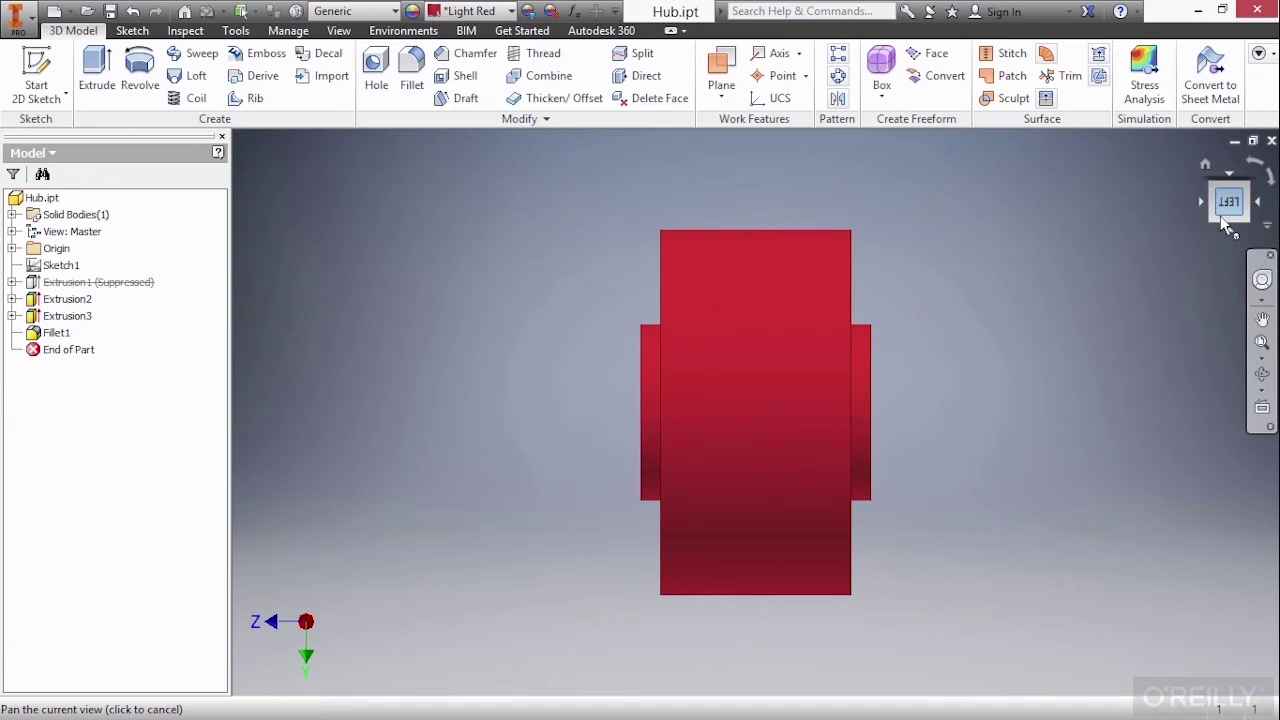
left_click(1265, 173)
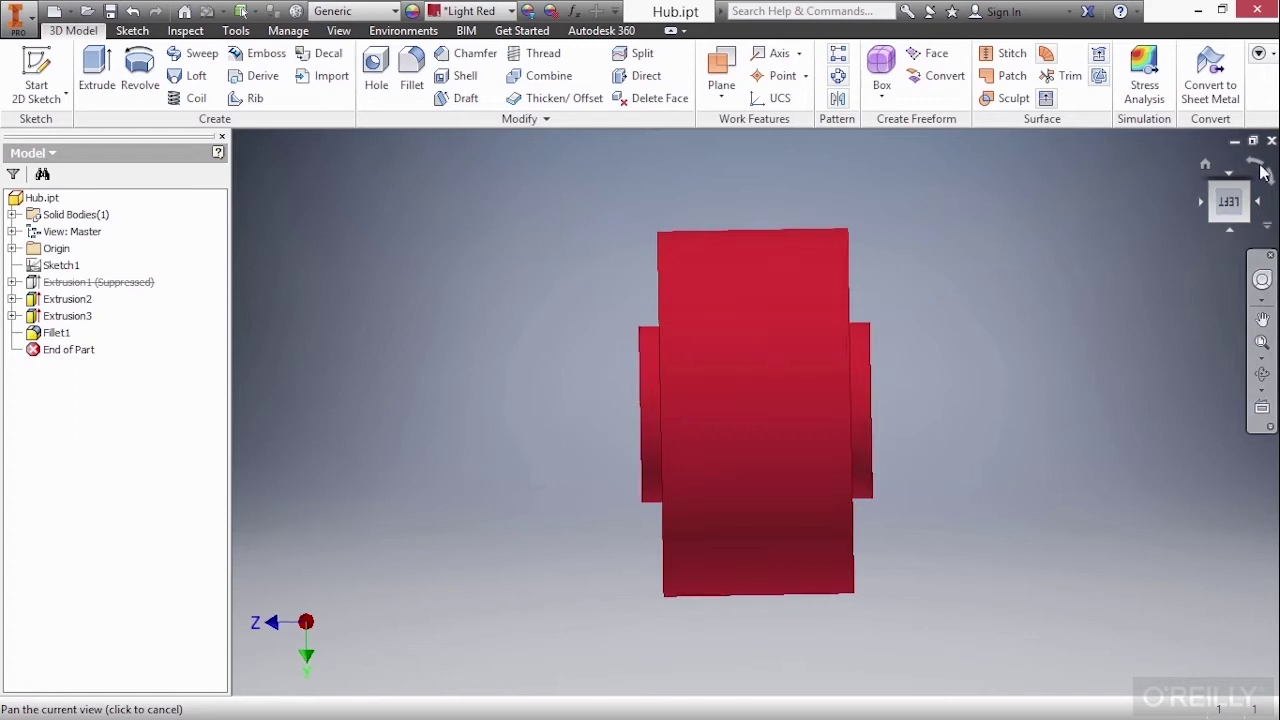
left_click(1267, 175)
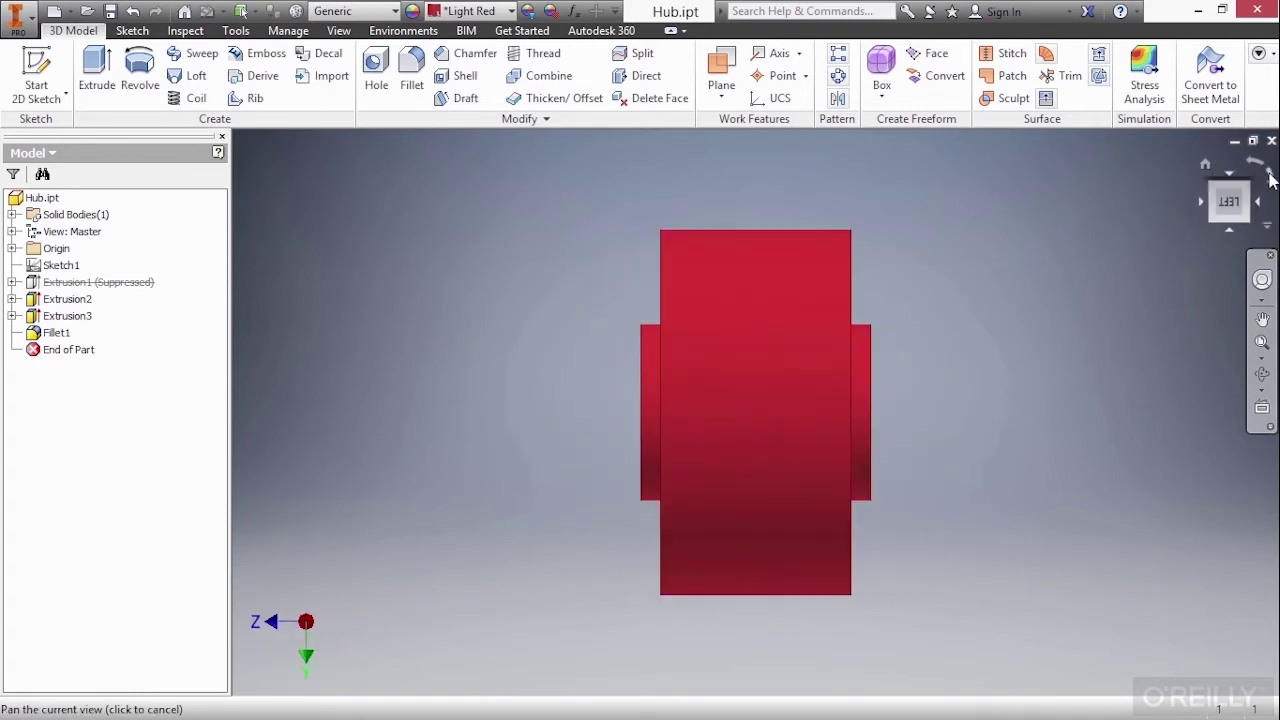
left_click(1249, 187)
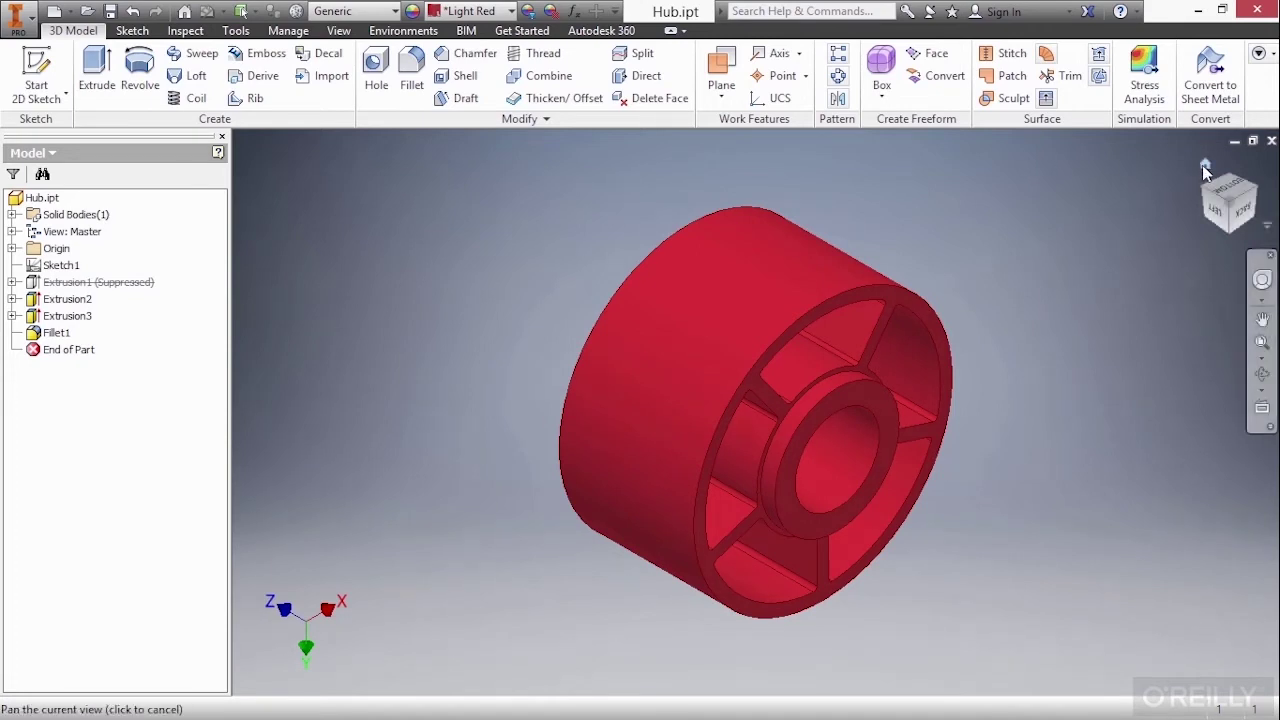
left_click(1206, 170)
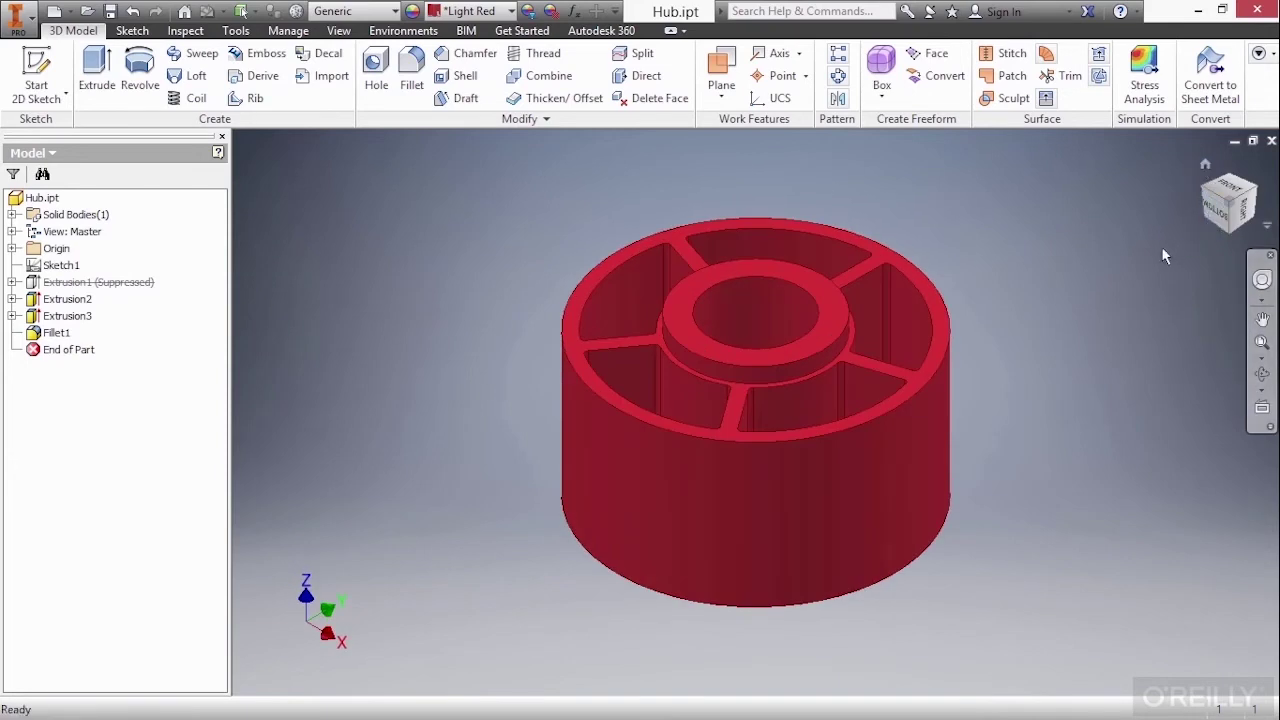
right_click(1020, 237)
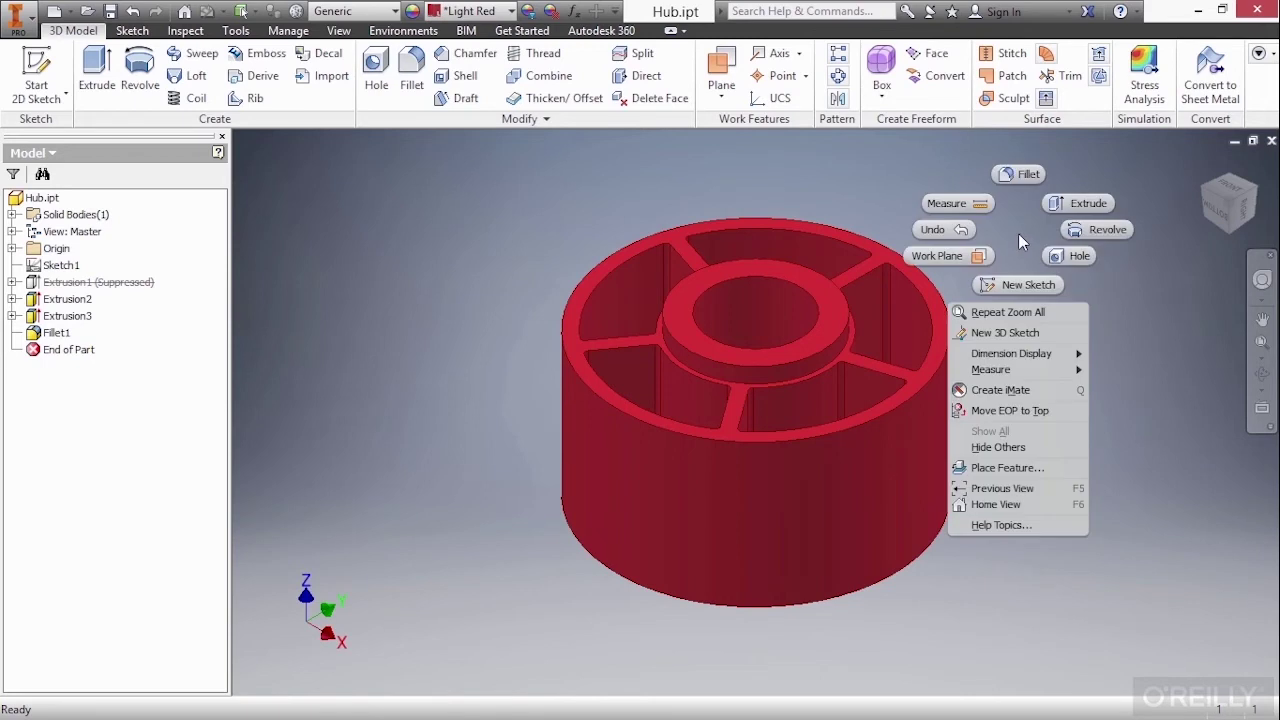
left_click(1020, 488)
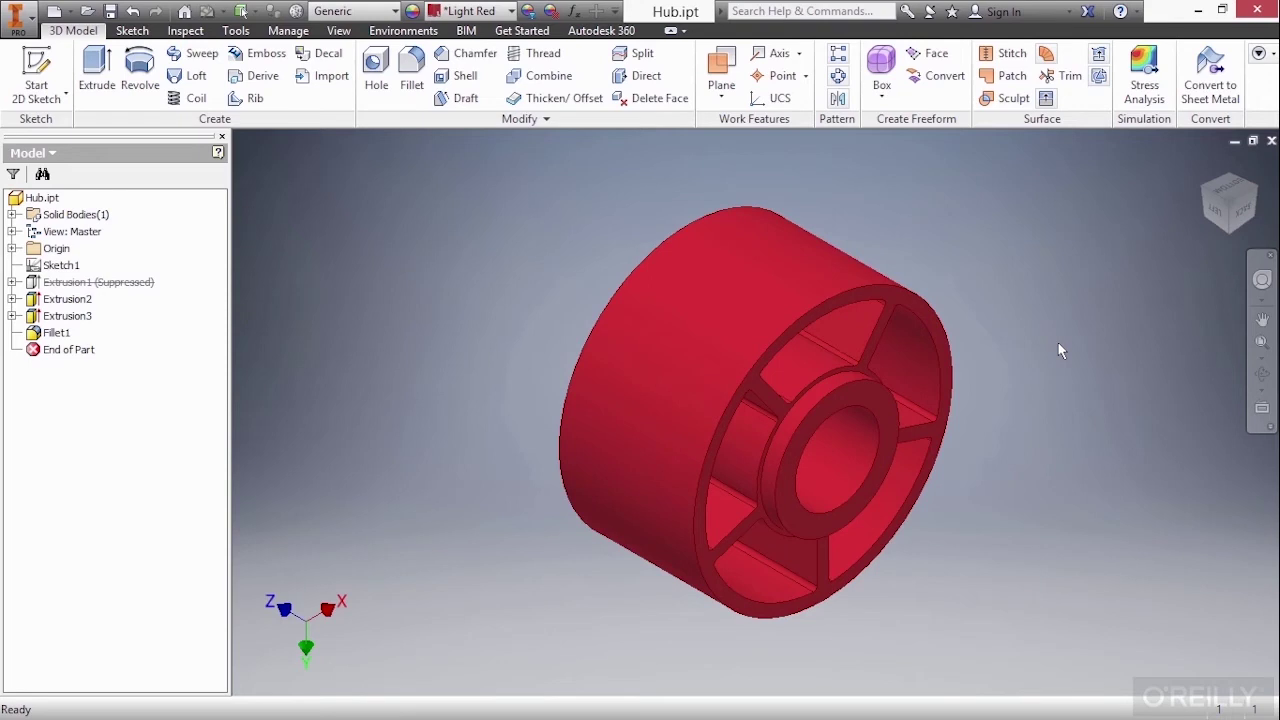
key("F2")
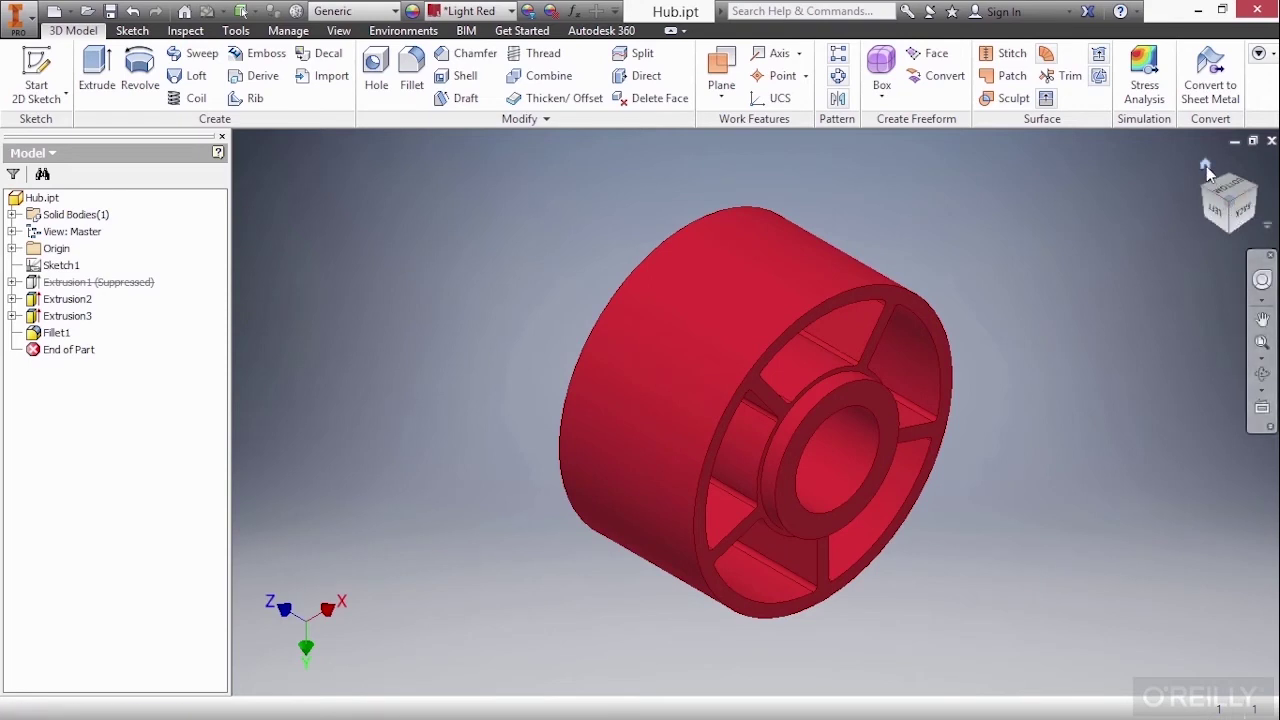
Set the current angled view as Home with Fit to View, then rotate away and return Home
right_click(1210, 176)
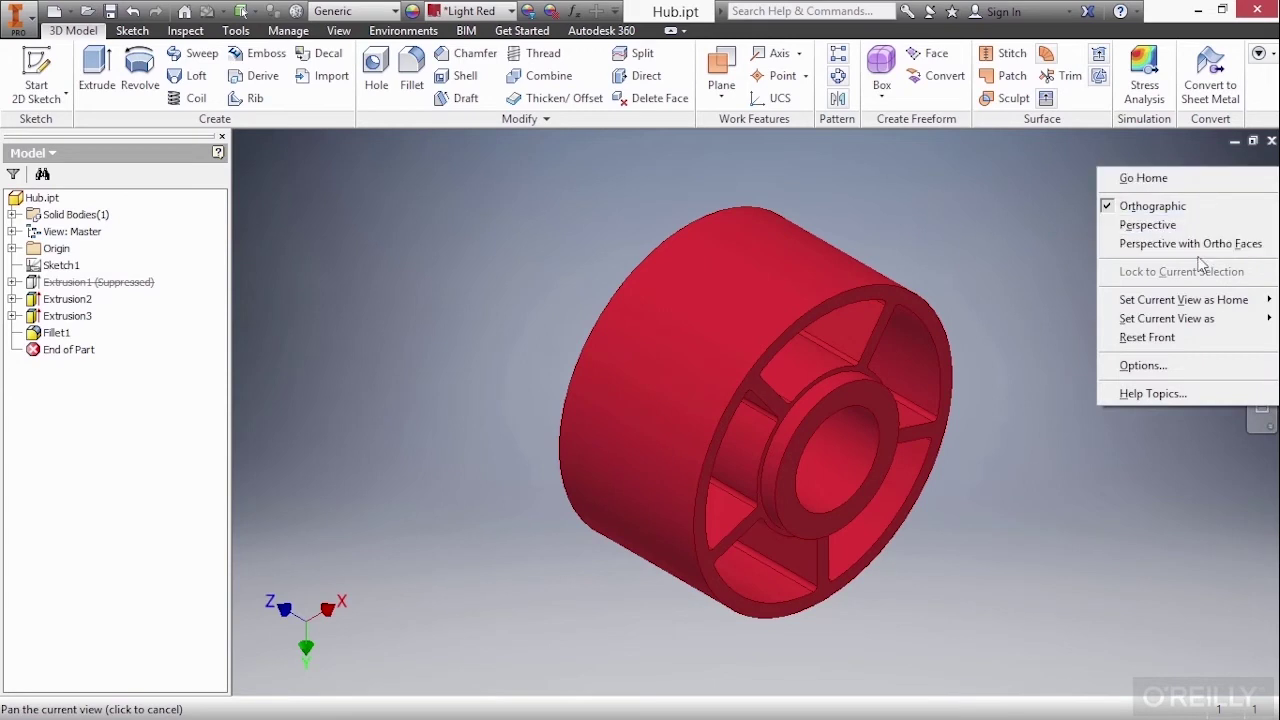
mouse_move(1192, 305)
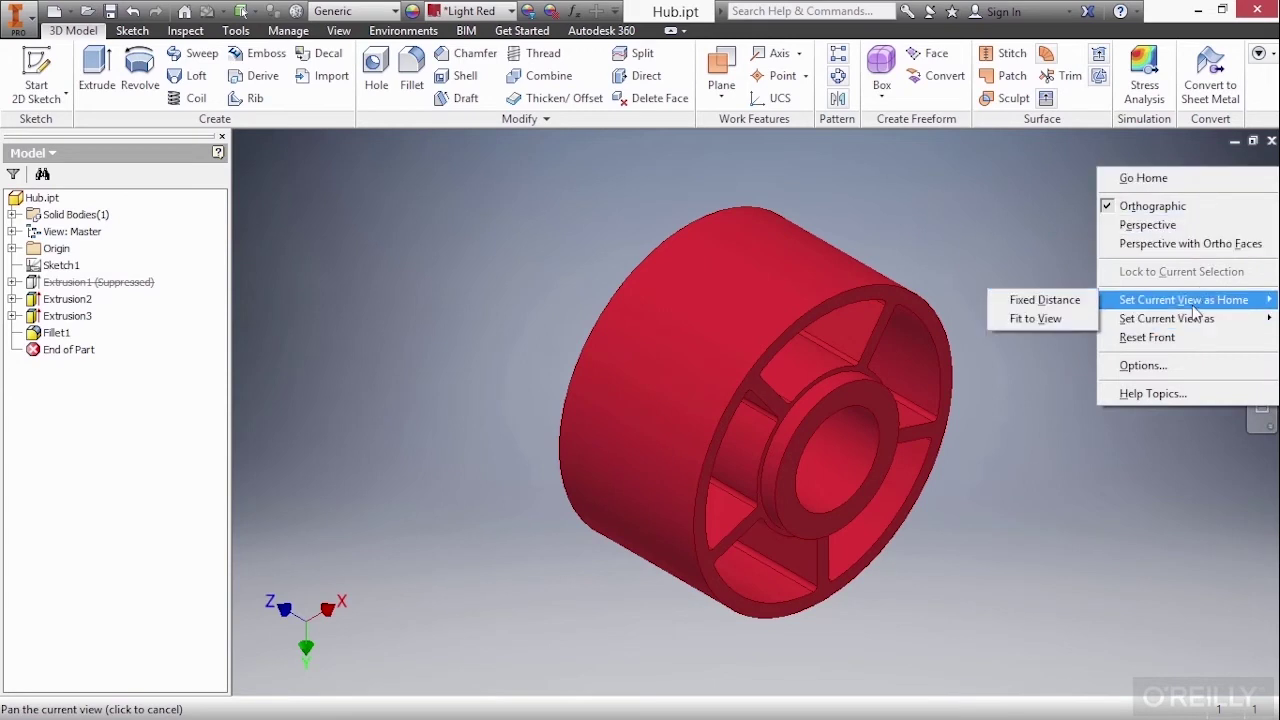
left_click(1040, 319)
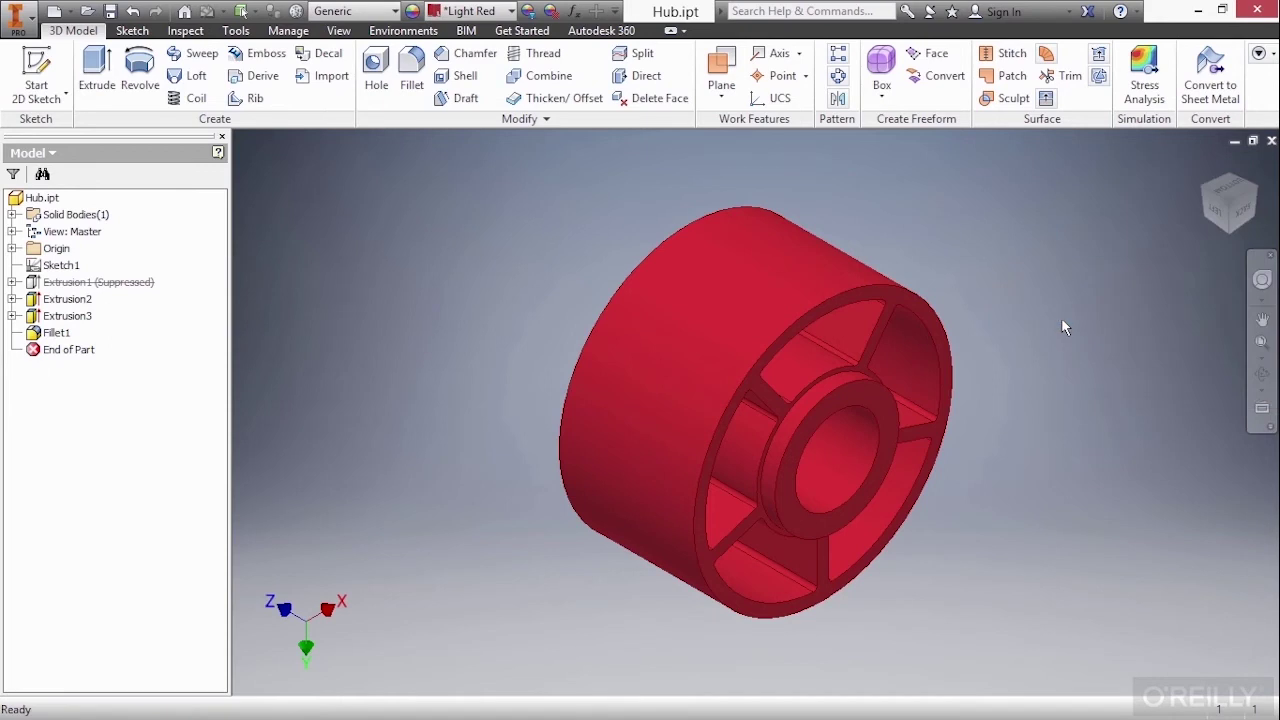
left_click_drag(1226, 204, 1205, 163)
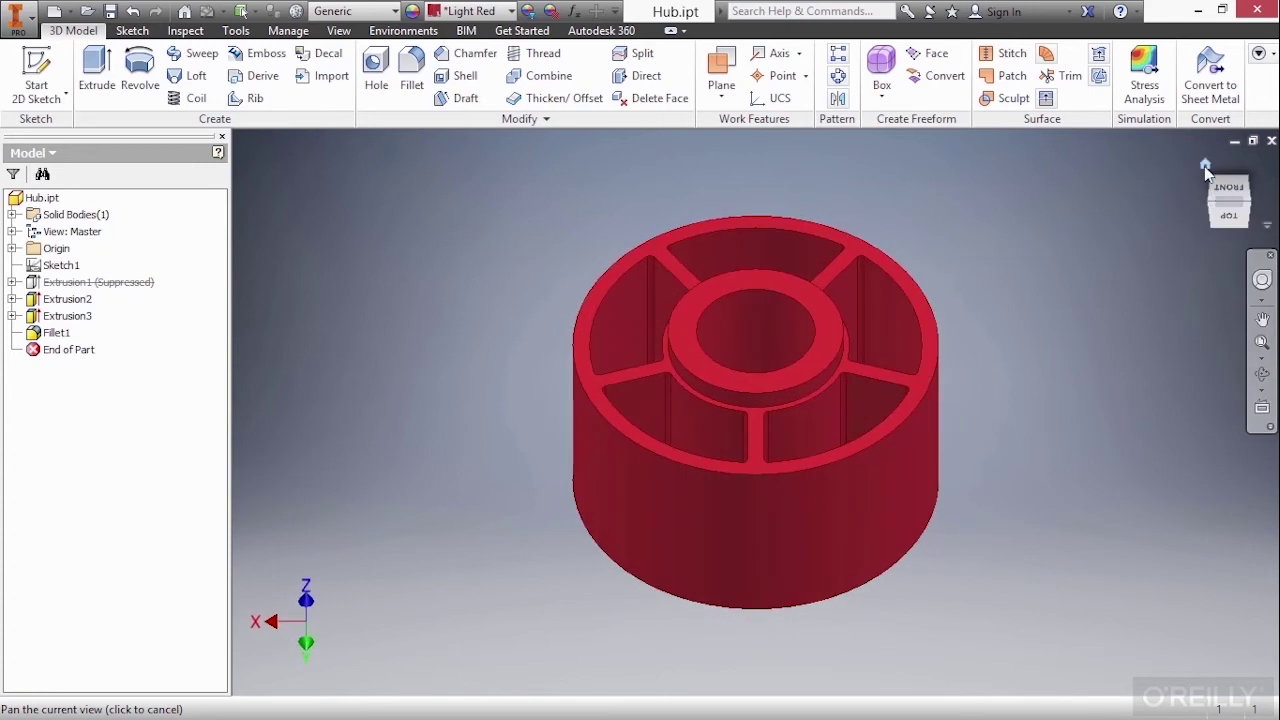
left_click(1205, 165)
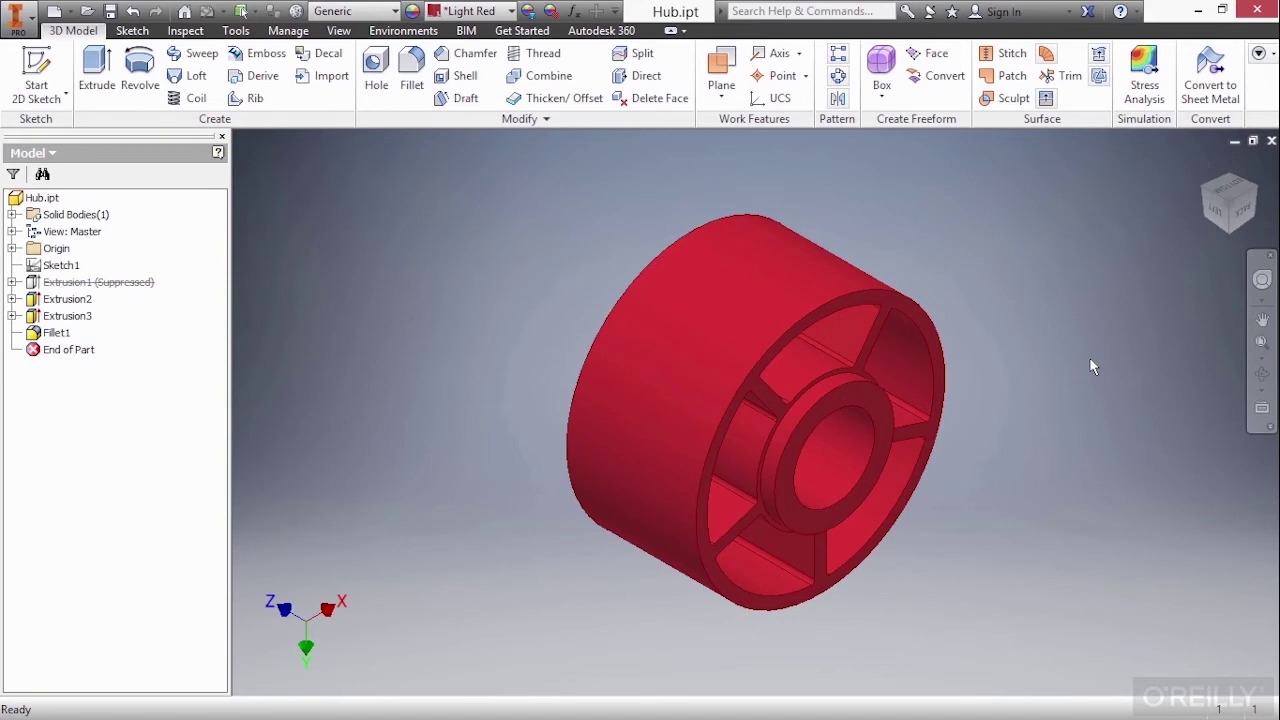
Free Orbit (F4) the hub, tilting and spinning it until the spoked face points at the viewer
key("F4")
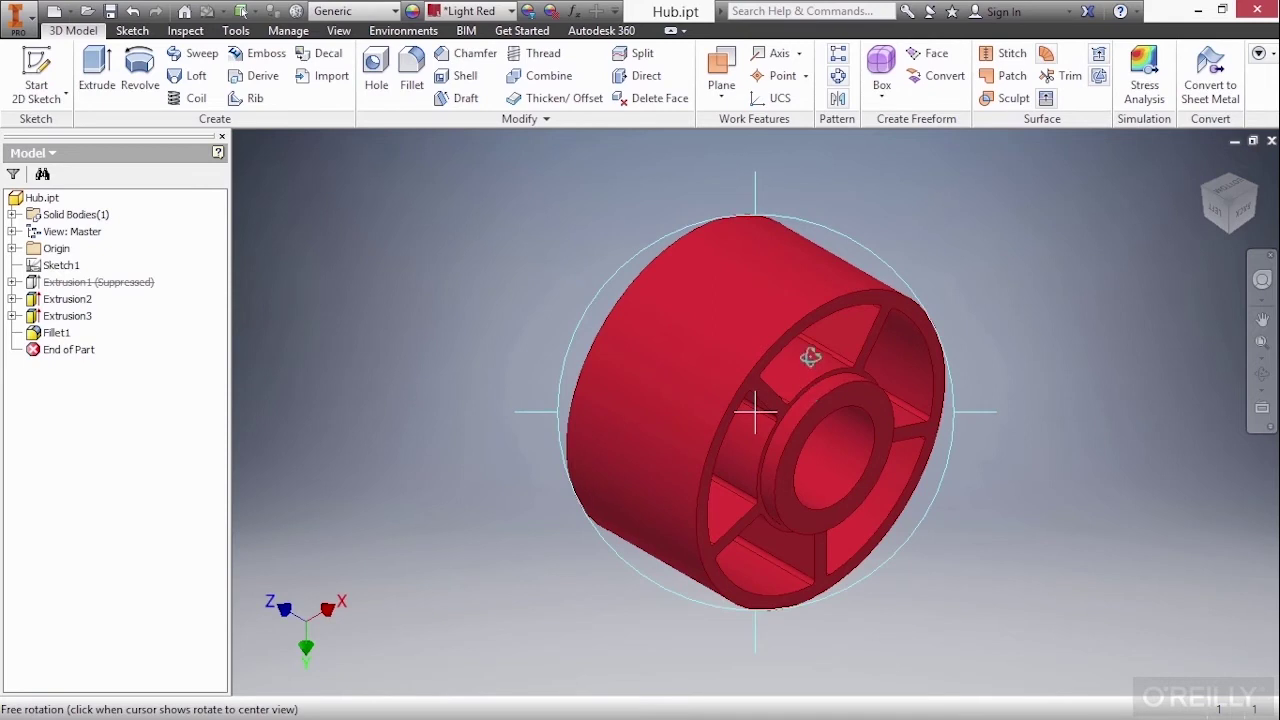
left_click_drag(811, 357, 777, 294)
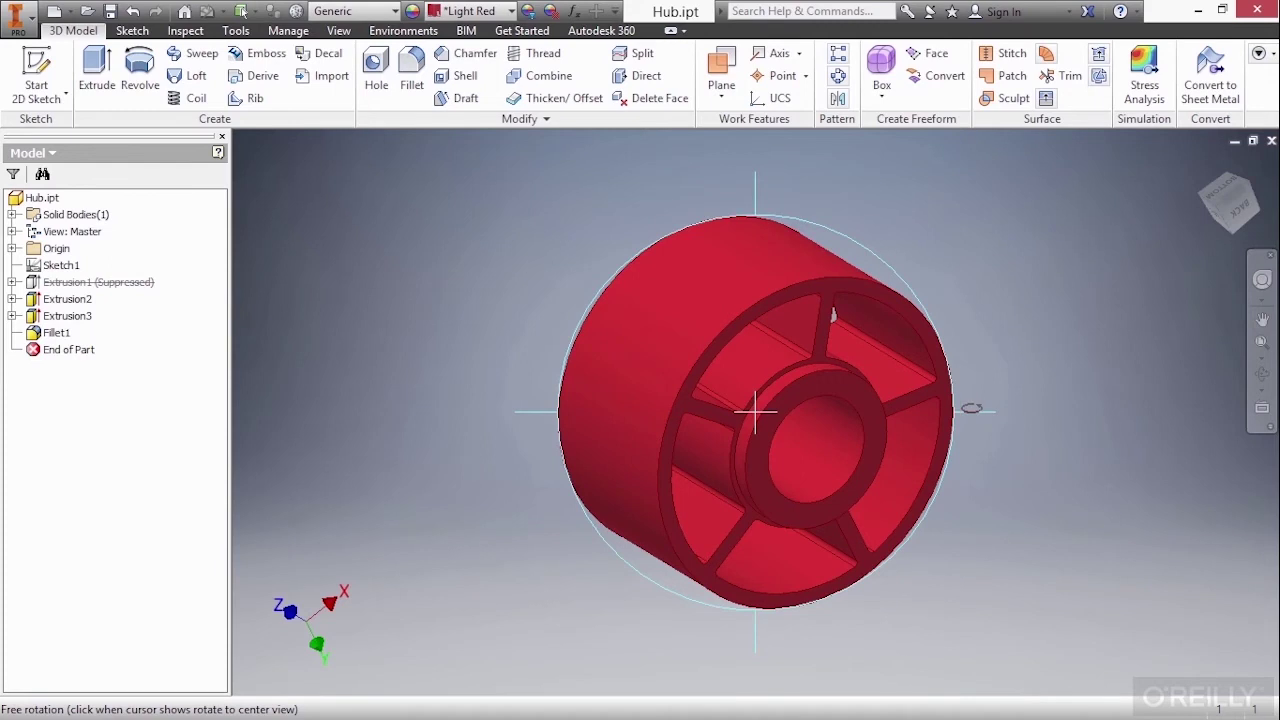
mouse_move(757, 625)
left_mouse_down()
mouse_move(763, 566)
mouse_move(763, 623)
left_mouse_up()
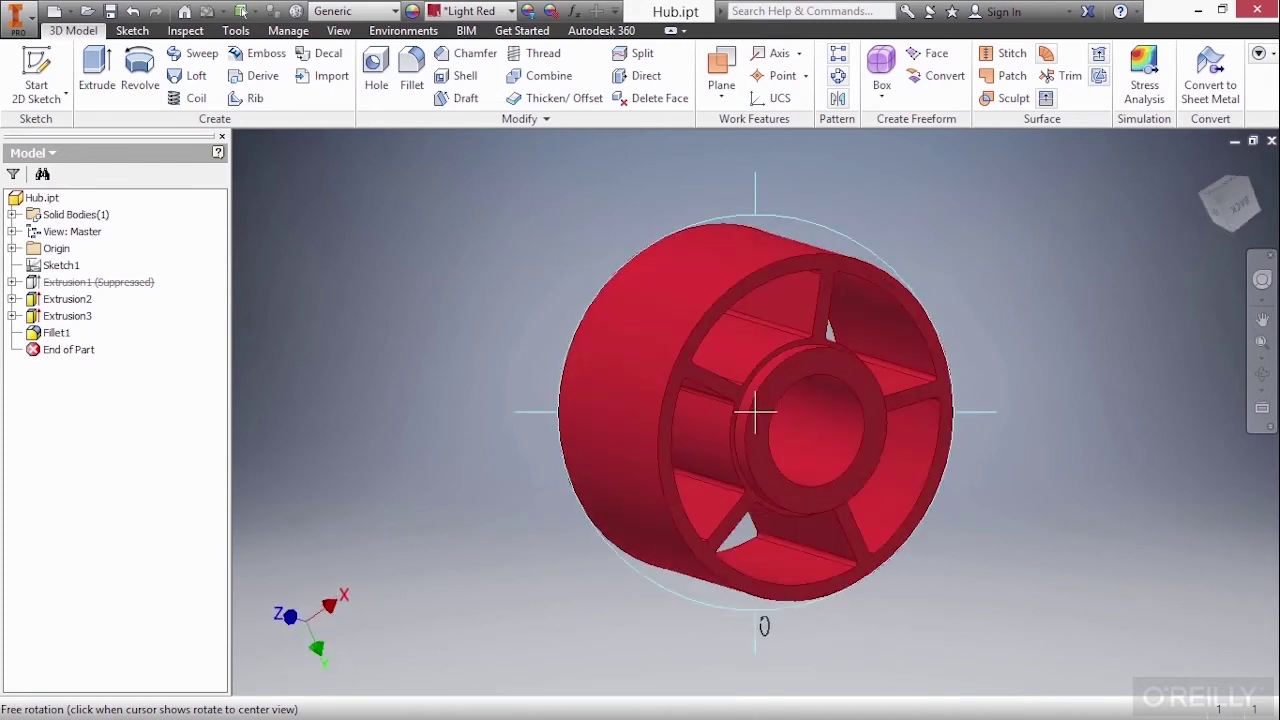
mouse_move(540, 409)
left_mouse_down()
mouse_move(606, 409)
mouse_move(531, 411)
mouse_move(563, 406)
mouse_move(551, 274)
mouse_move(546, 477)
mouse_move(558, 288)
mouse_move(531, 371)
mouse_move(534, 466)
mouse_move(563, 366)
mouse_move(568, 386)
mouse_move(517, 386)
mouse_move(532, 387)
left_mouse_up()
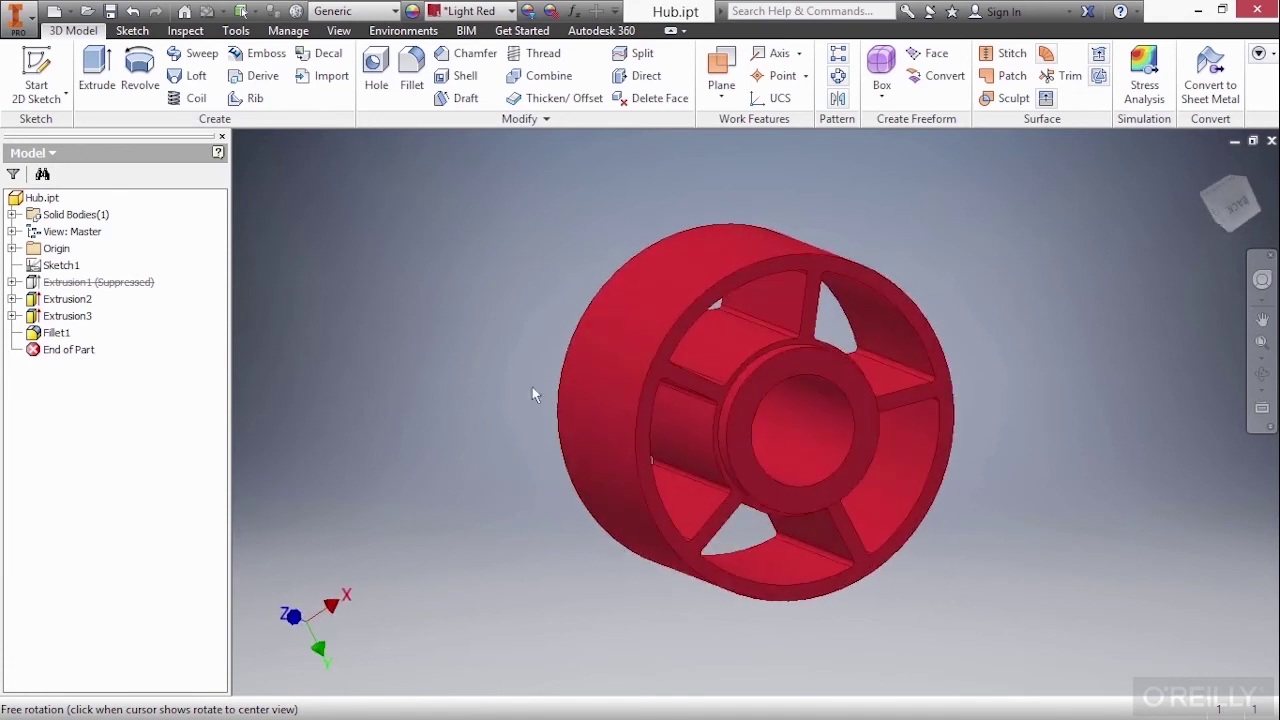
key("Escape")
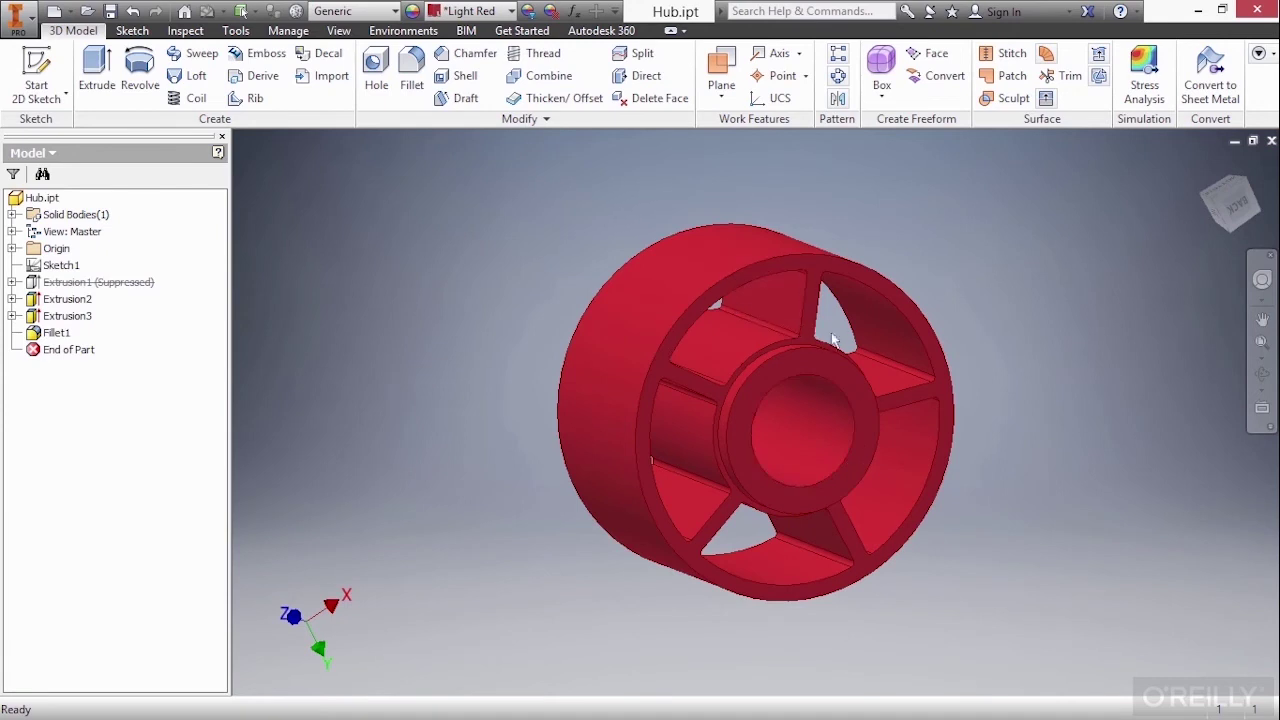
Free Orbit (F4) the hub horizontally so its spoked face turns toward the left
key("F4")
left_click_drag(830, 316, 766, 314)
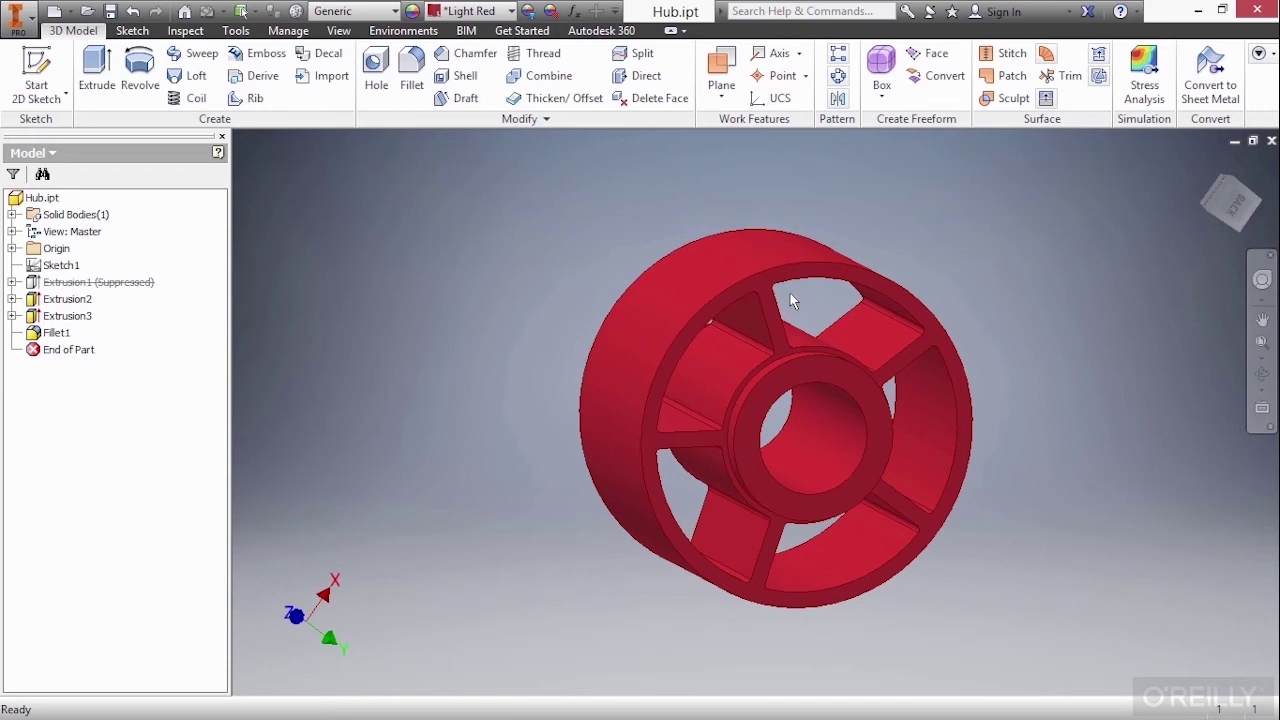
Zoom the hub out and back in with the mouse wheel, then return to the Home view
scroll(790, 300, "up", 5)
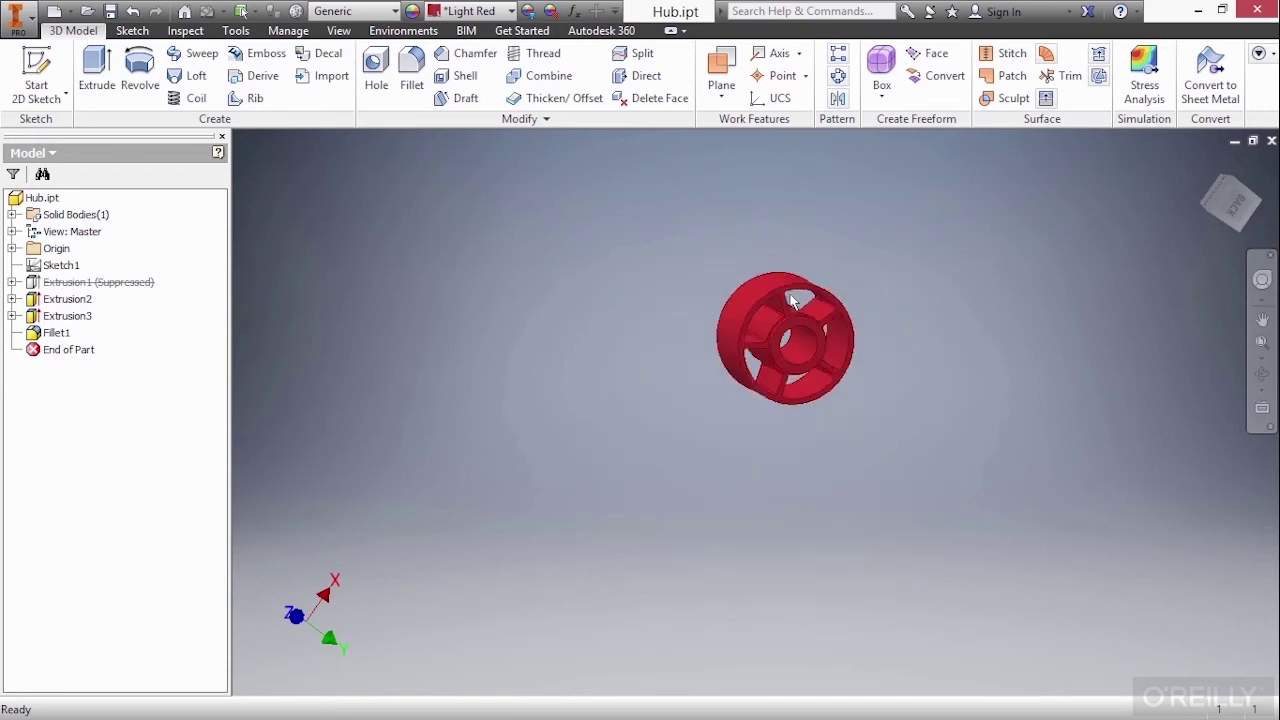
scroll(790, 300, "down", 6)
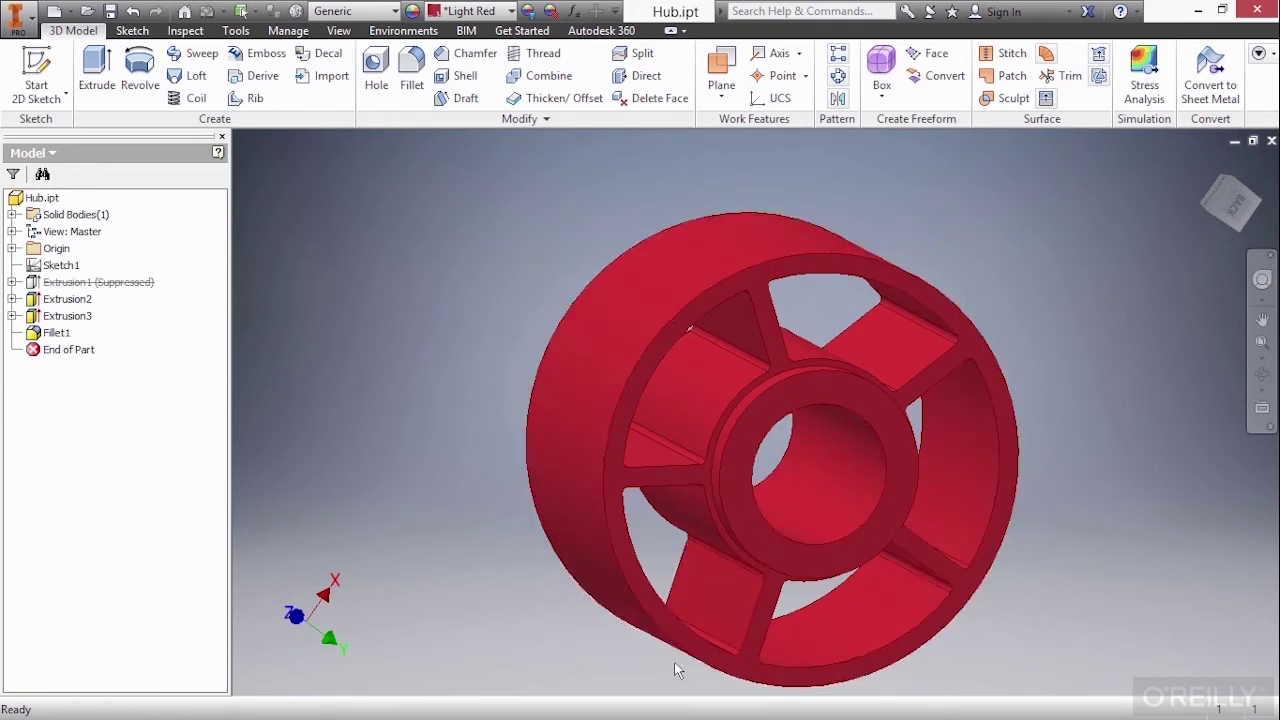
scroll(674, 655, "up", 8)
key("F6")
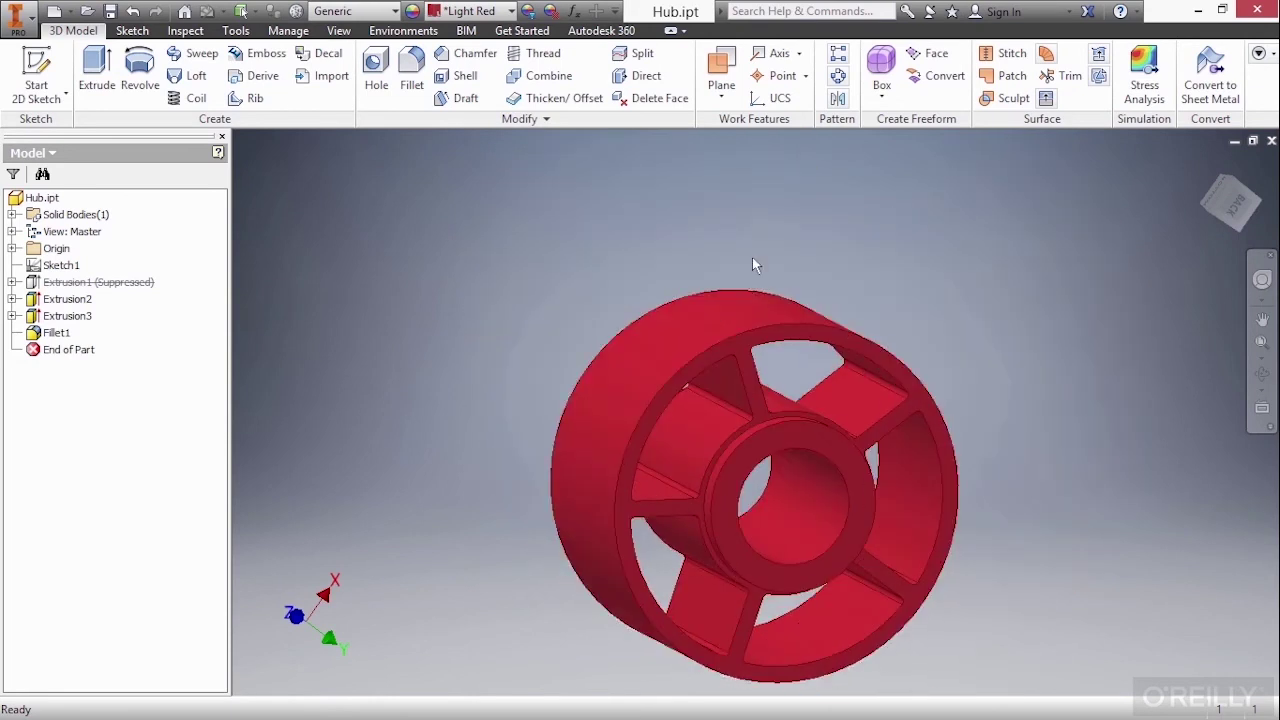
Zoom in close on a spoke opening, then fit the whole hub back into view
scroll(755, 222, "down", 5)
scroll(750, 228, "up", 4)
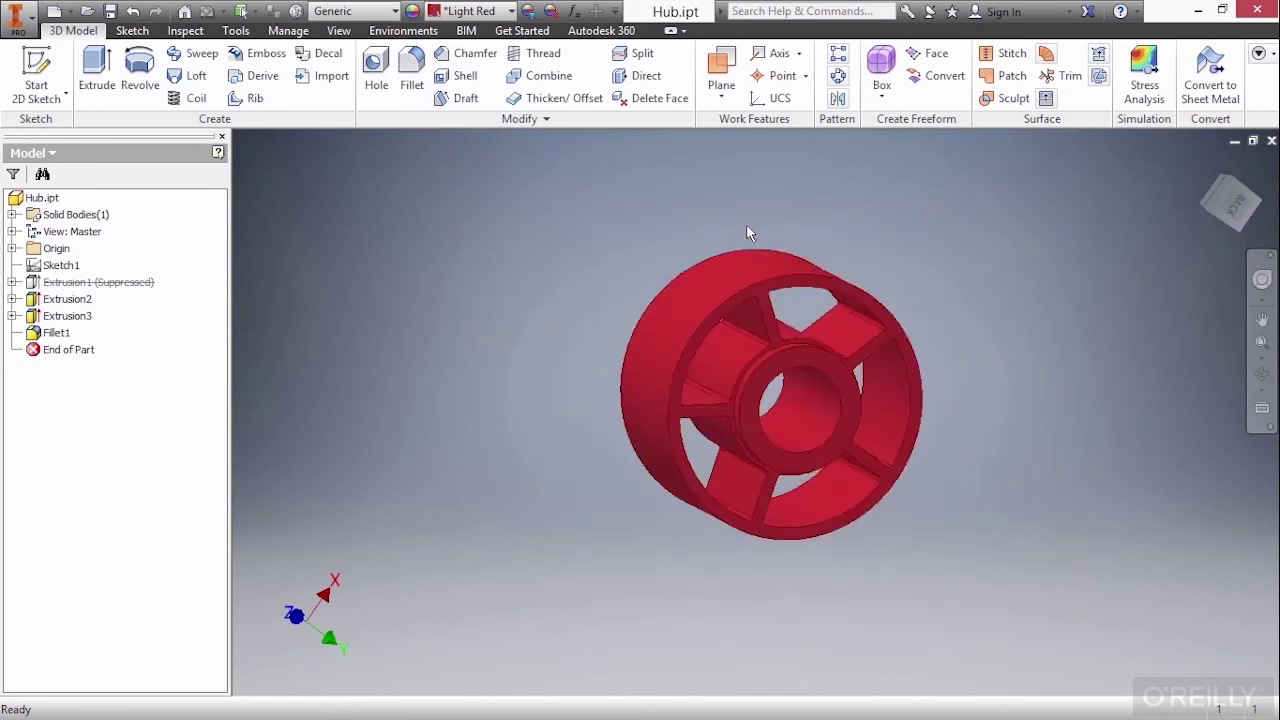
scroll(750, 232, "up", 3)
scroll(842, 401, "up", 5)
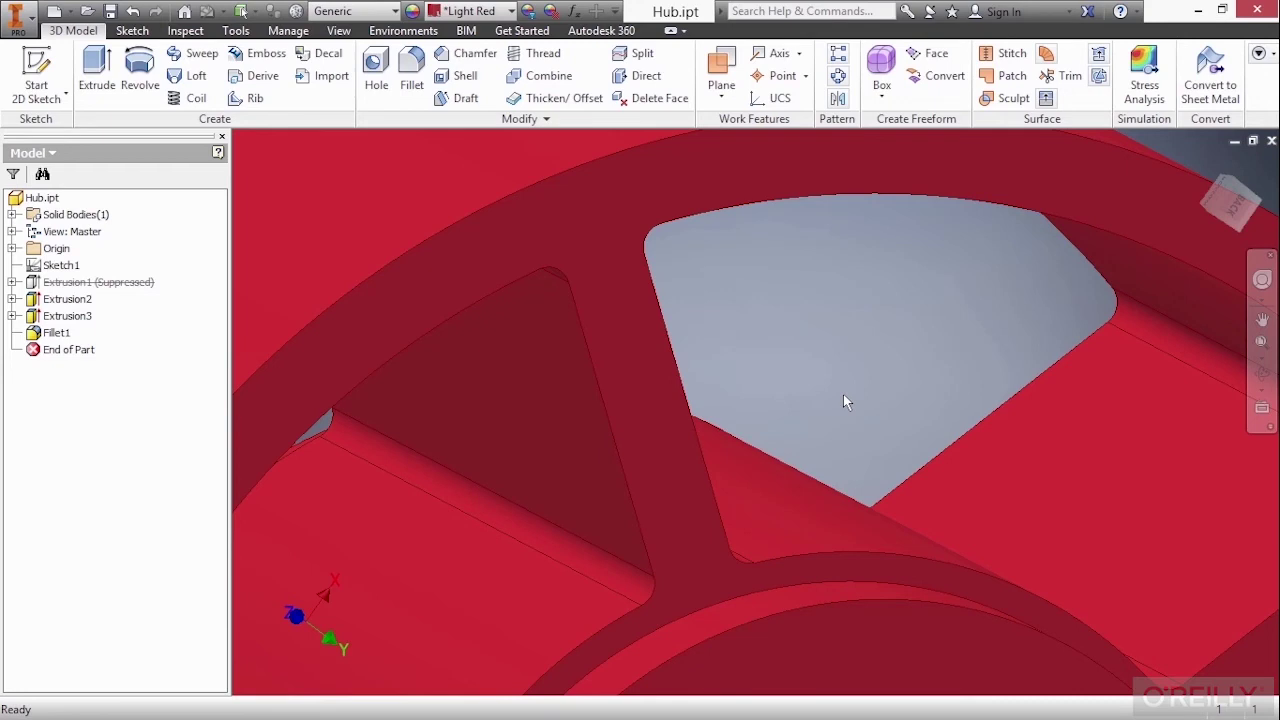
key("Home")
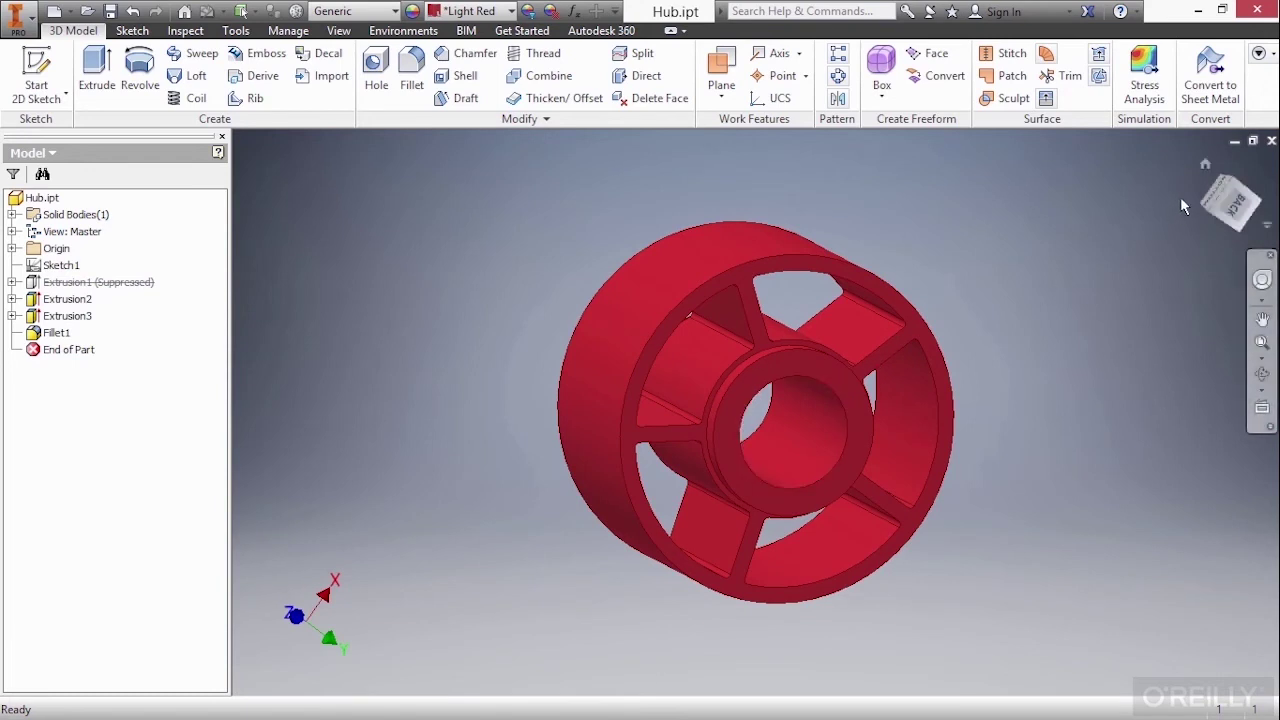
Cancel panning, restore Home View from the viewport shortcut menu, and toggle Pan on the navigation bar
key("F2")
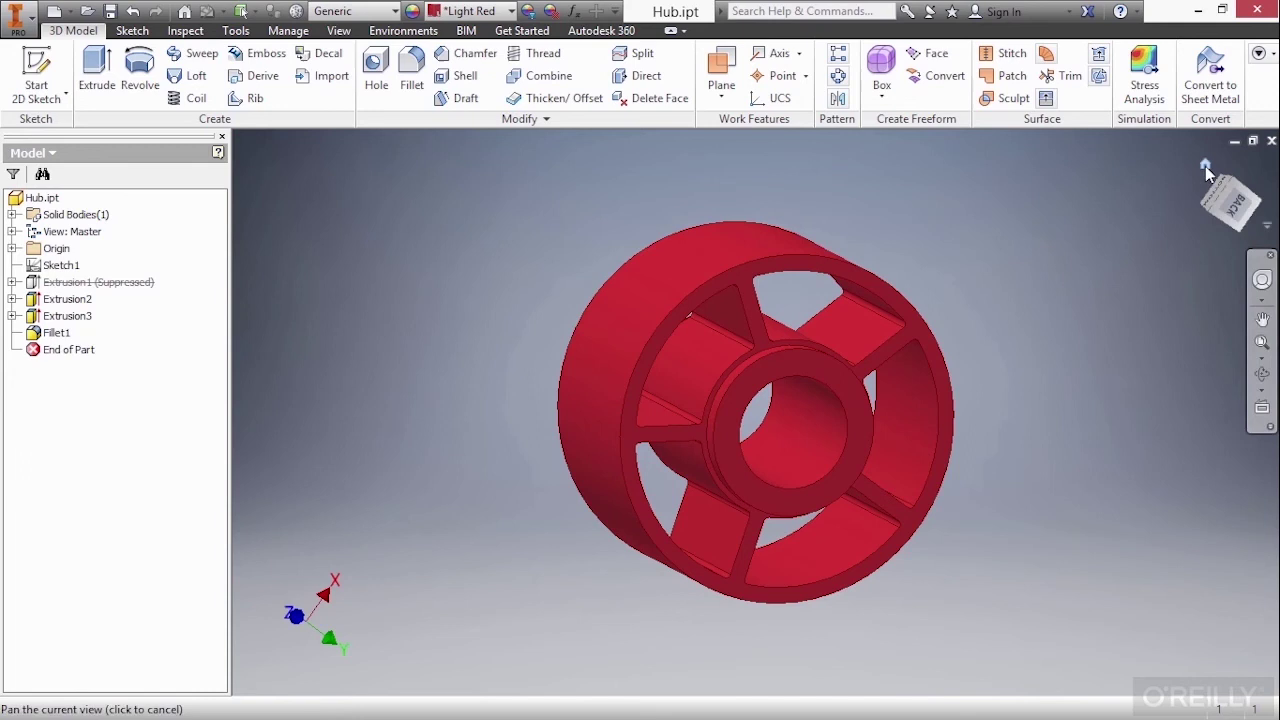
key("Escape")
right_click(1023, 236)
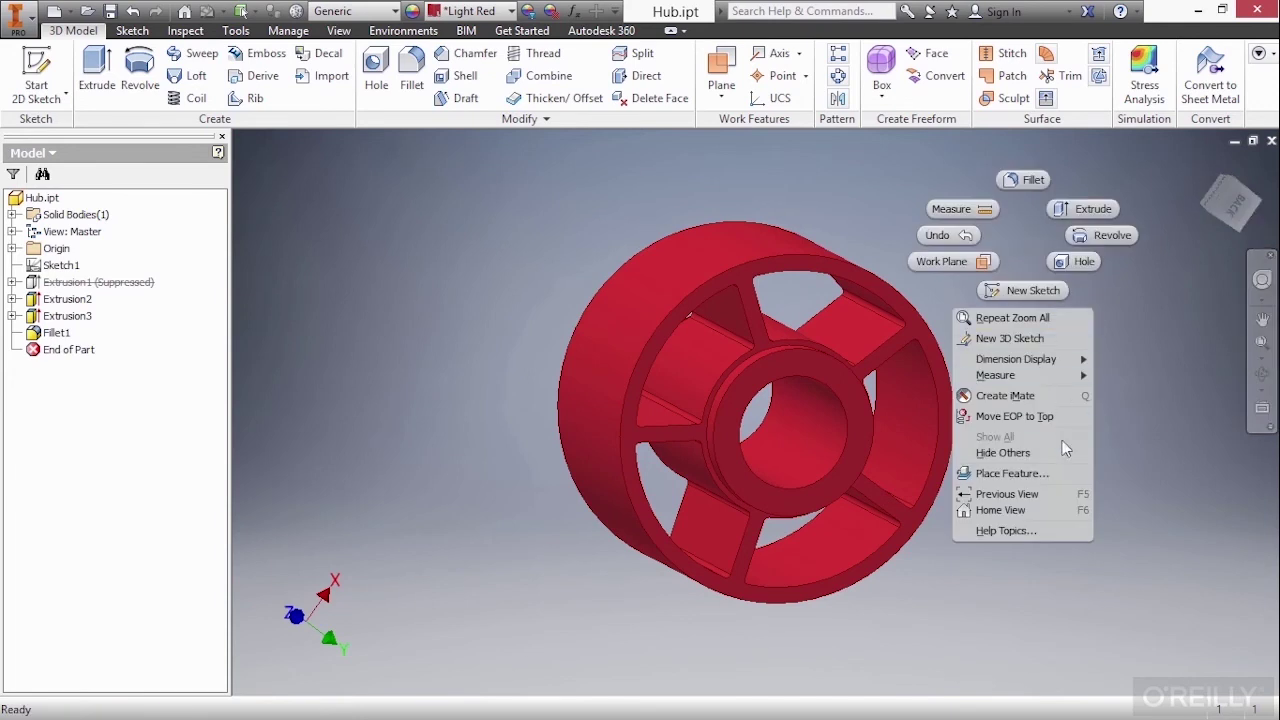
left_click(1056, 508)
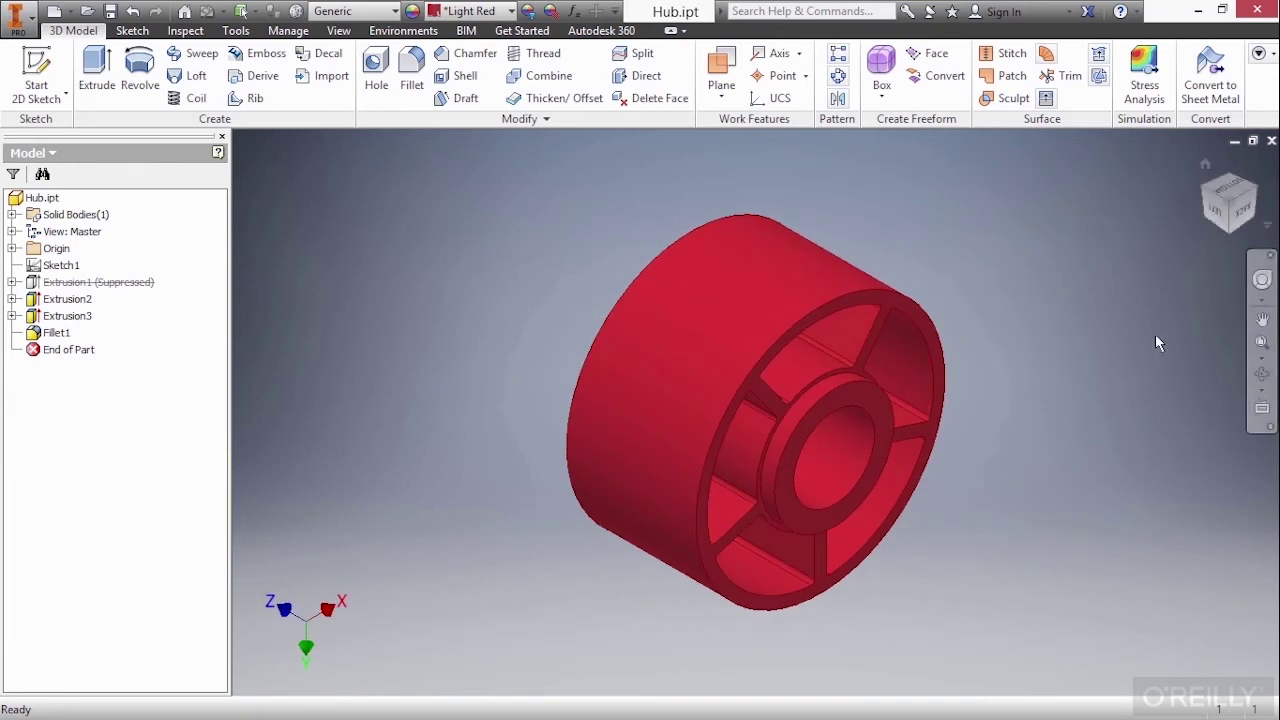
left_click(1262, 316)
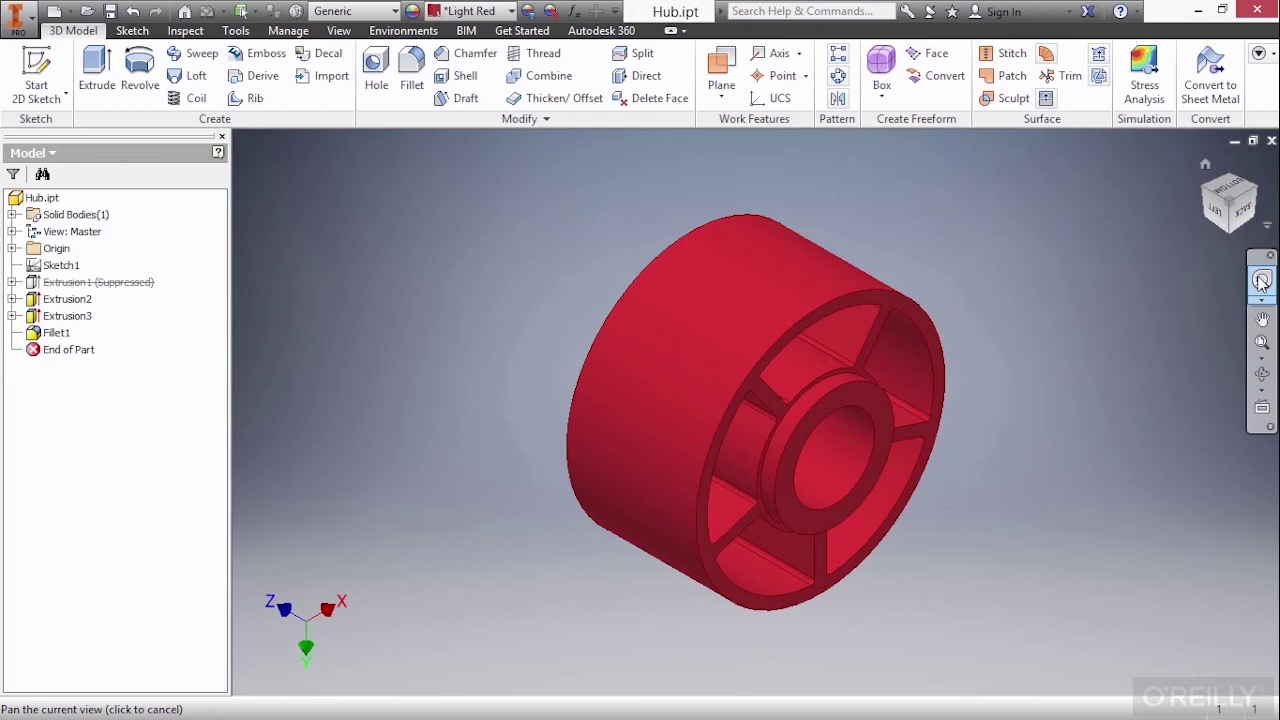
left_click(1262, 281)
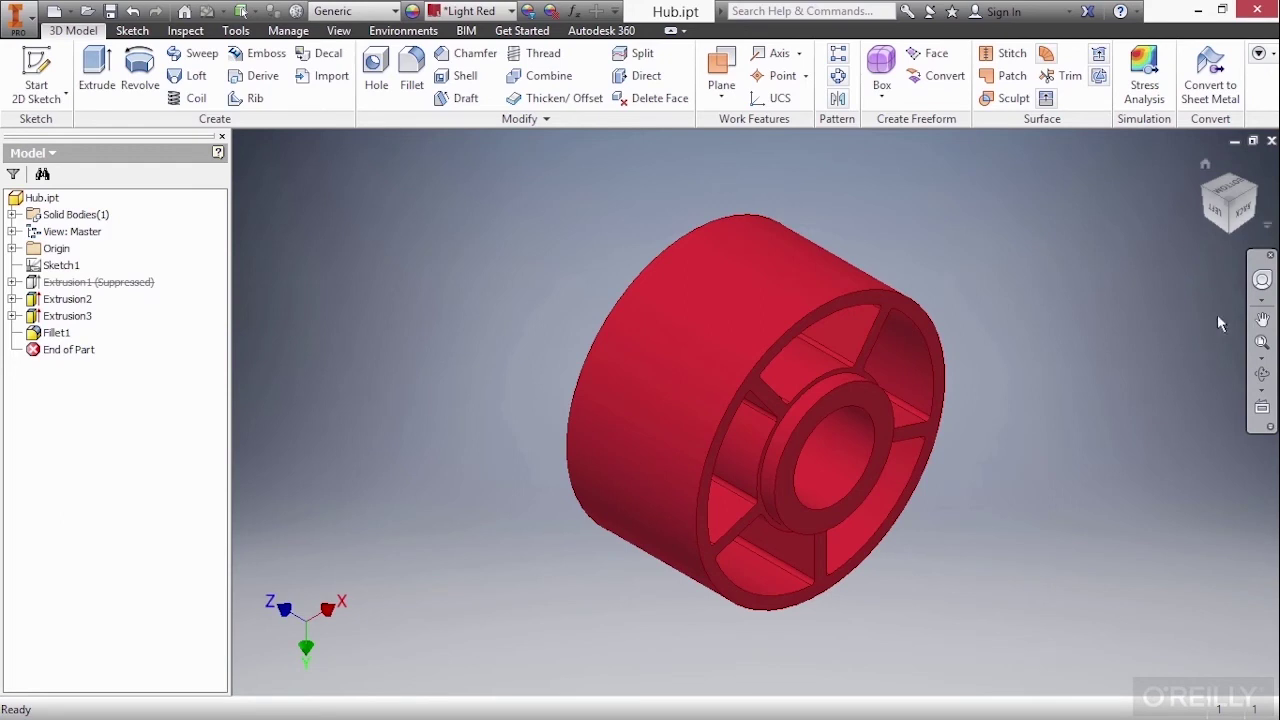
left_click(1262, 283)
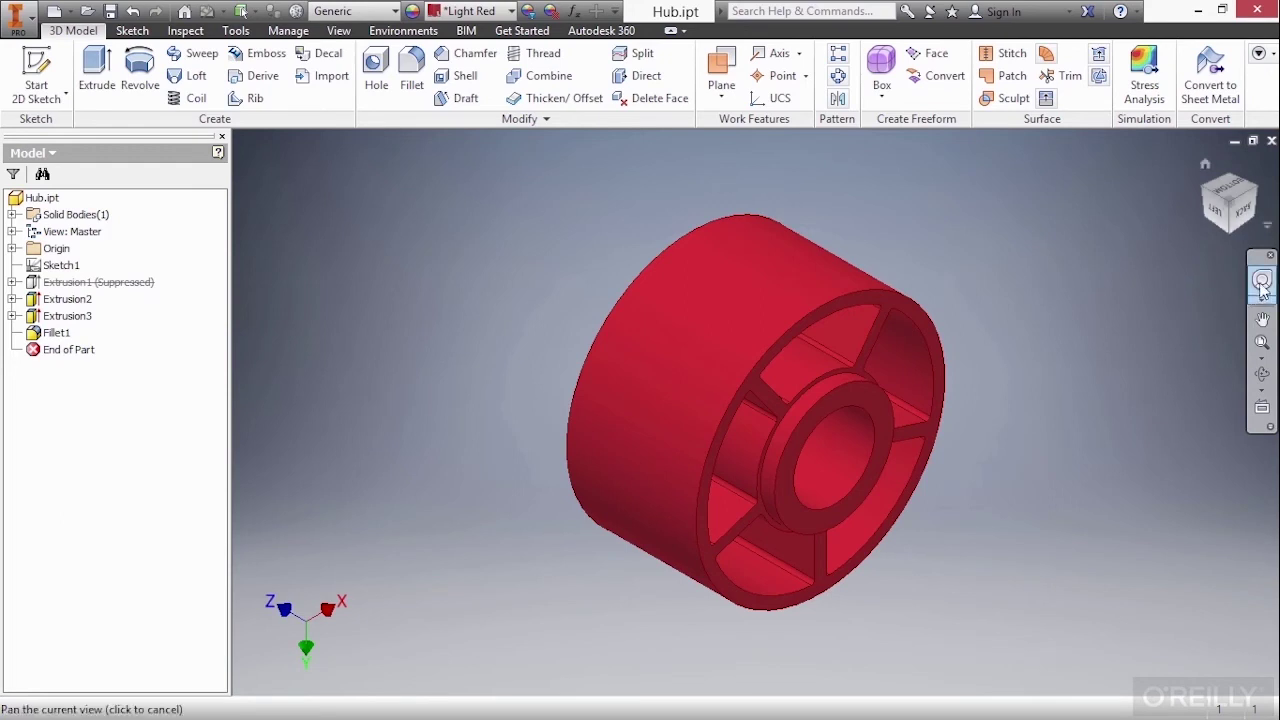
left_click(1262, 283)
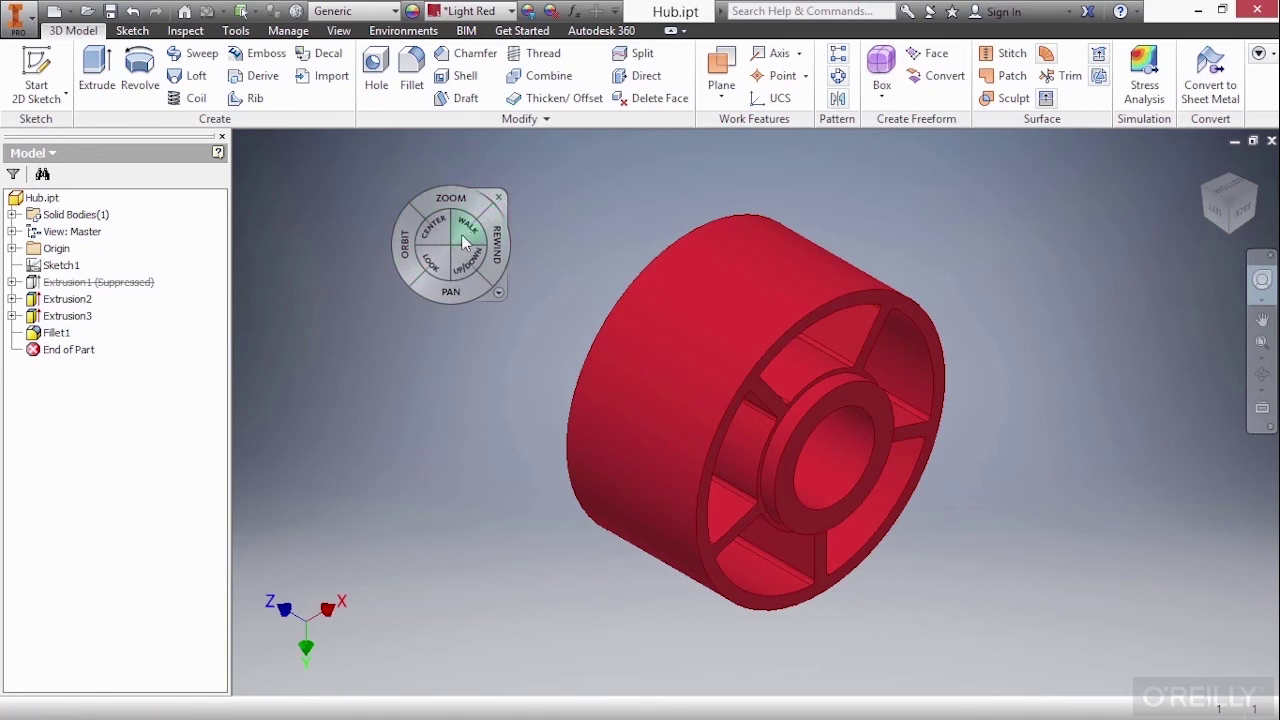
left_click(503, 194)
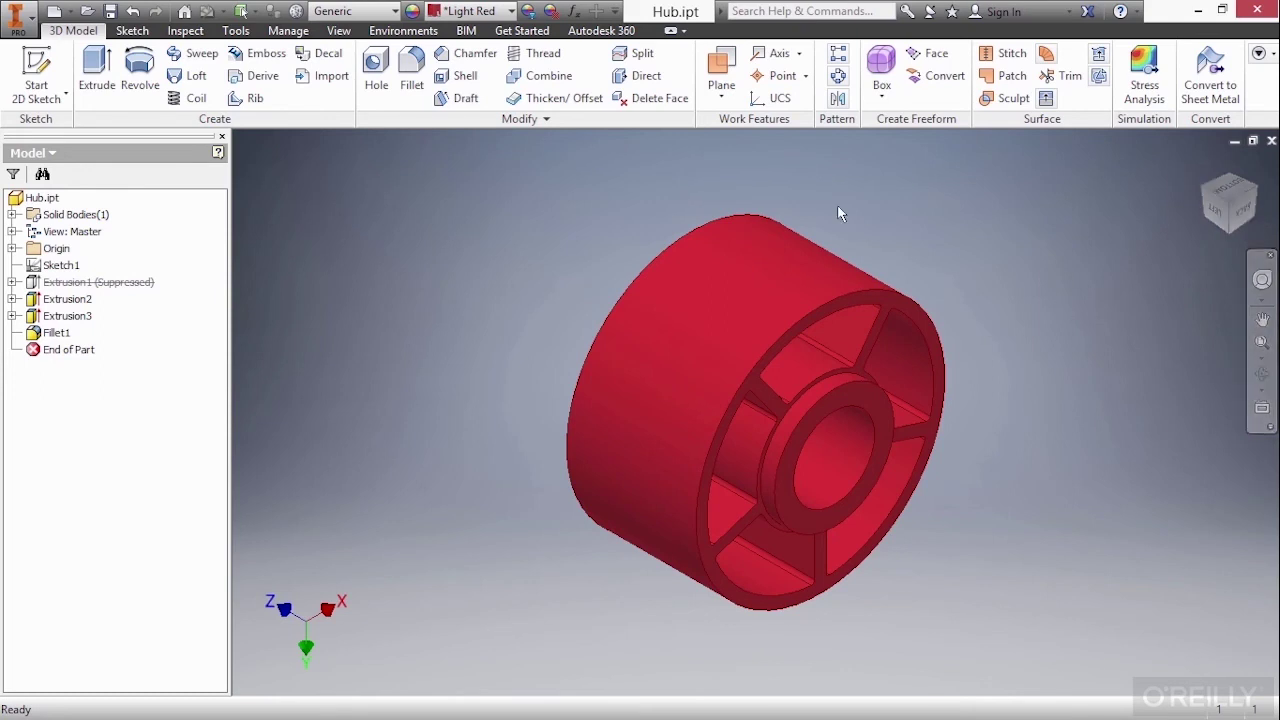
key("F2")
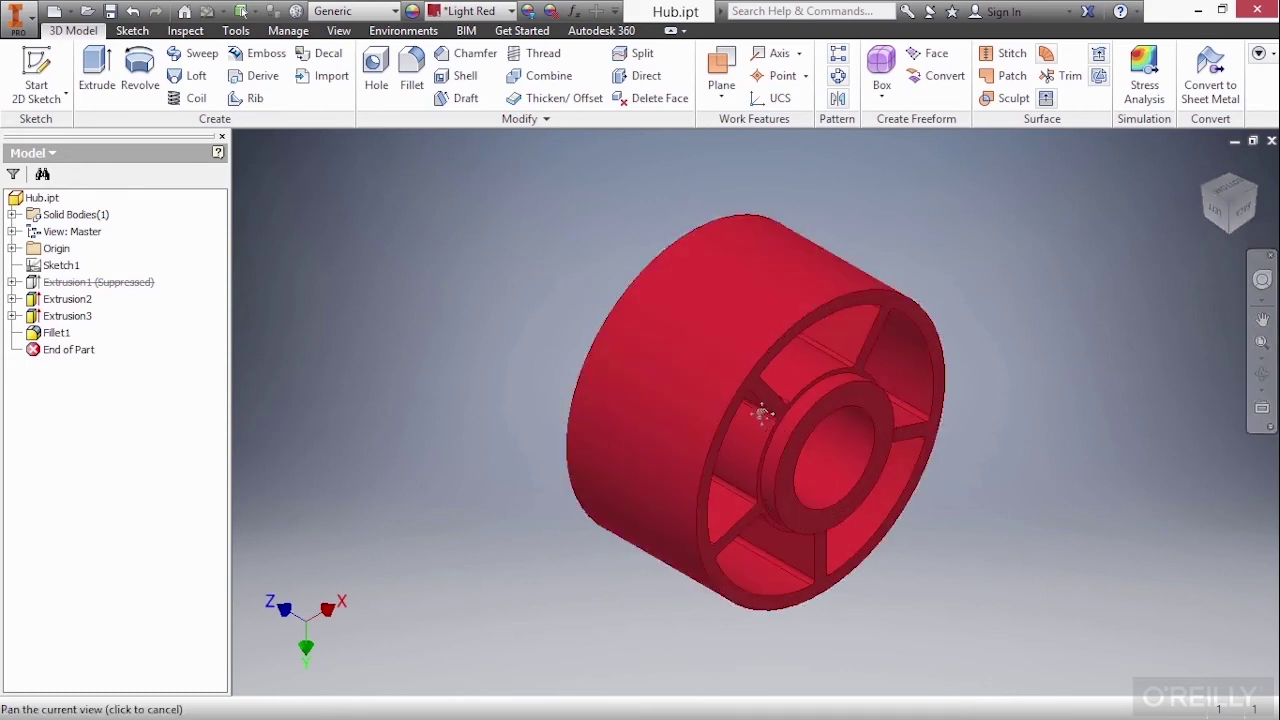
left_click_drag(762, 413, 718, 408)
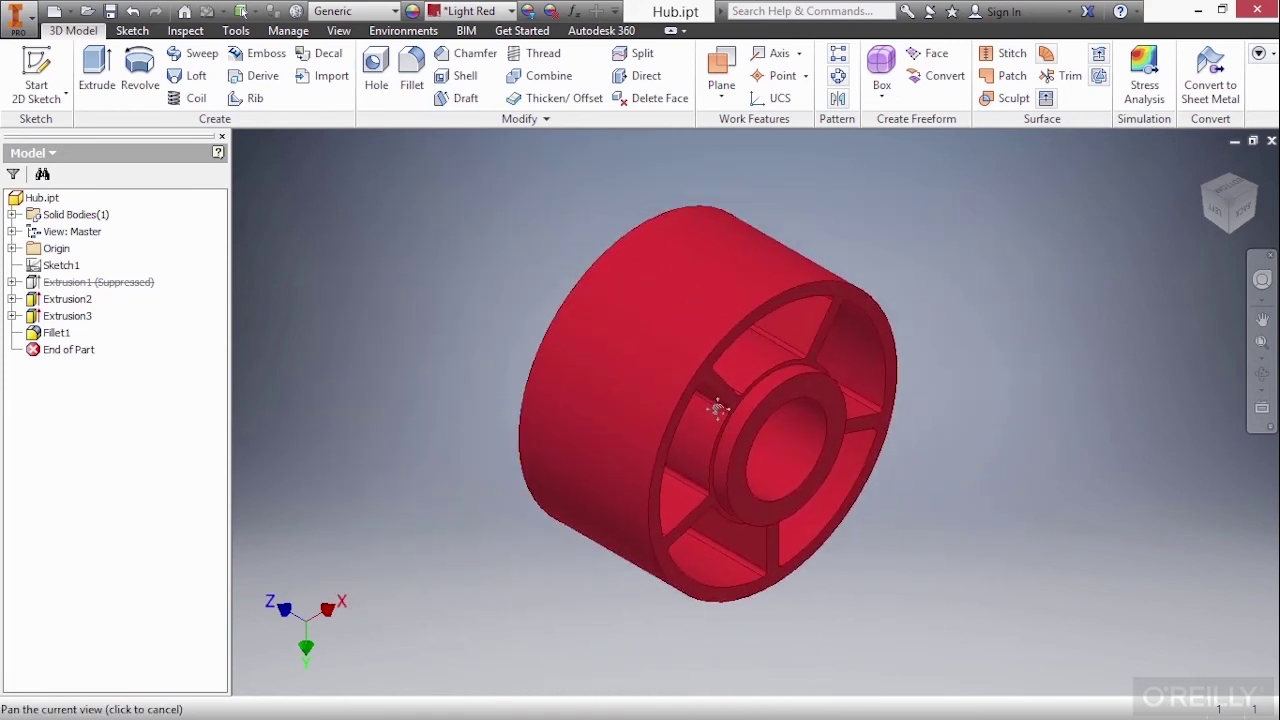
left_click(1261, 358)
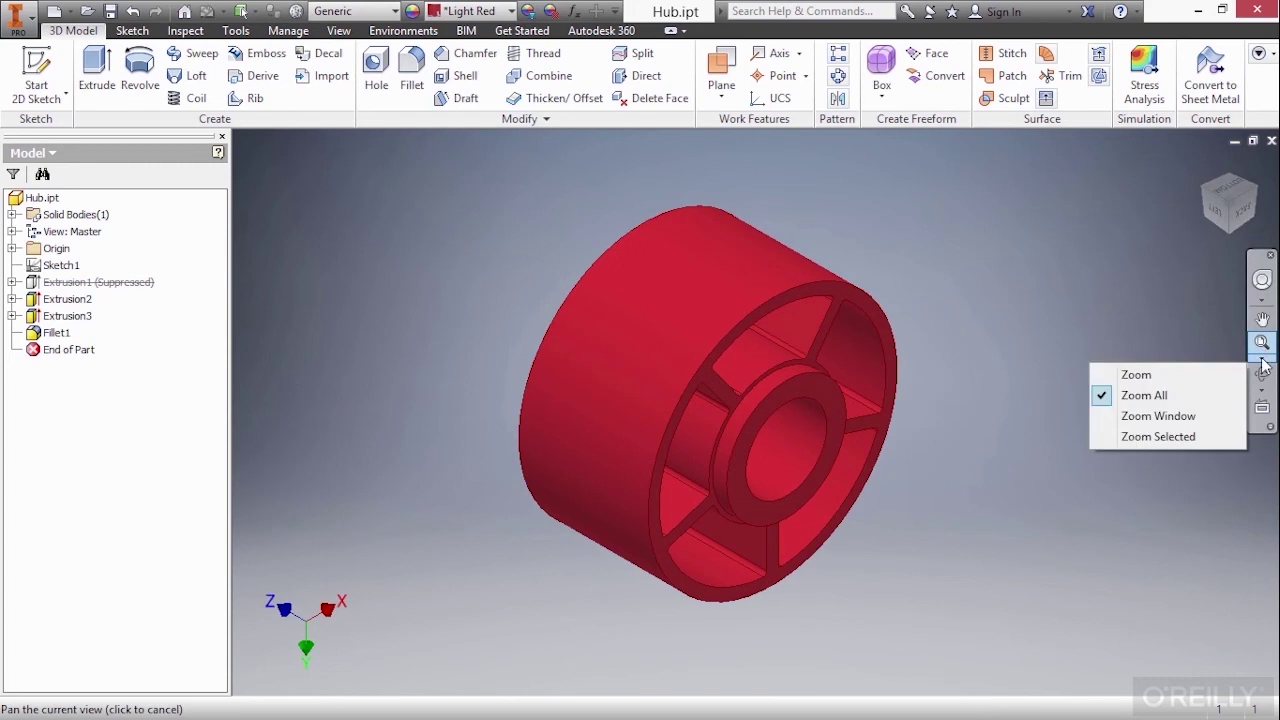
left_click(1188, 418)
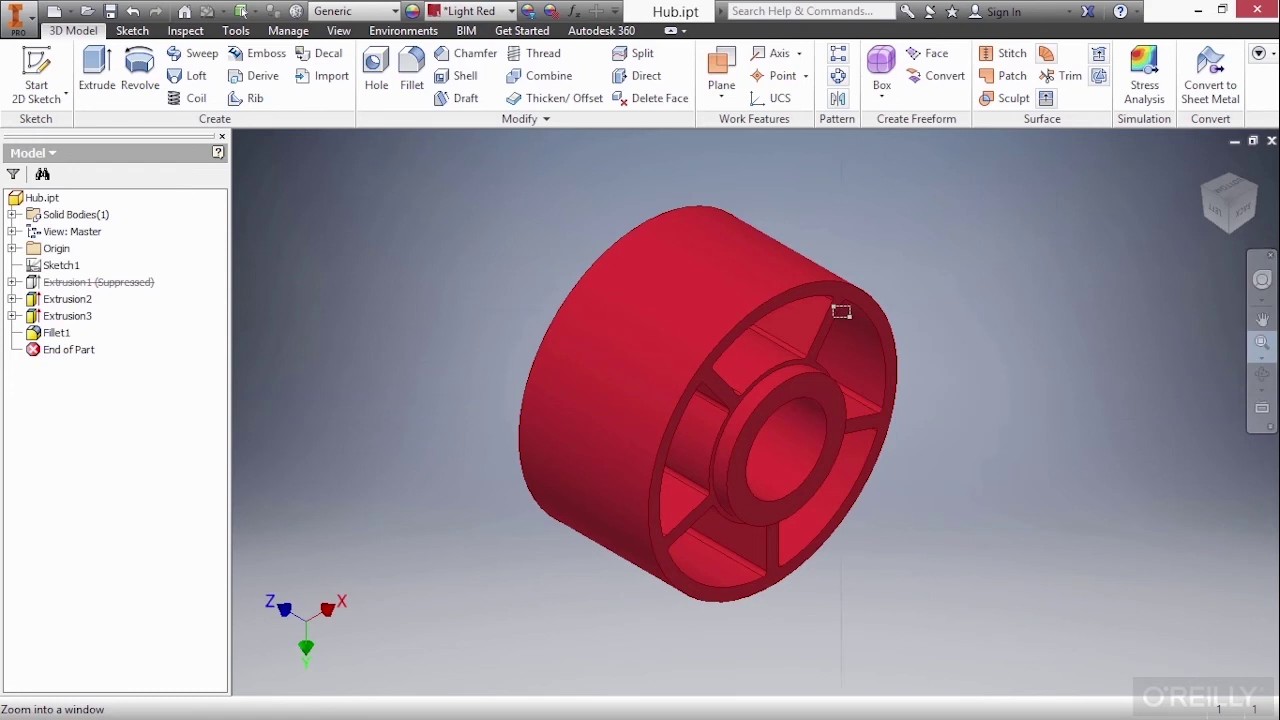
left_click_drag(838, 366, 900, 394)
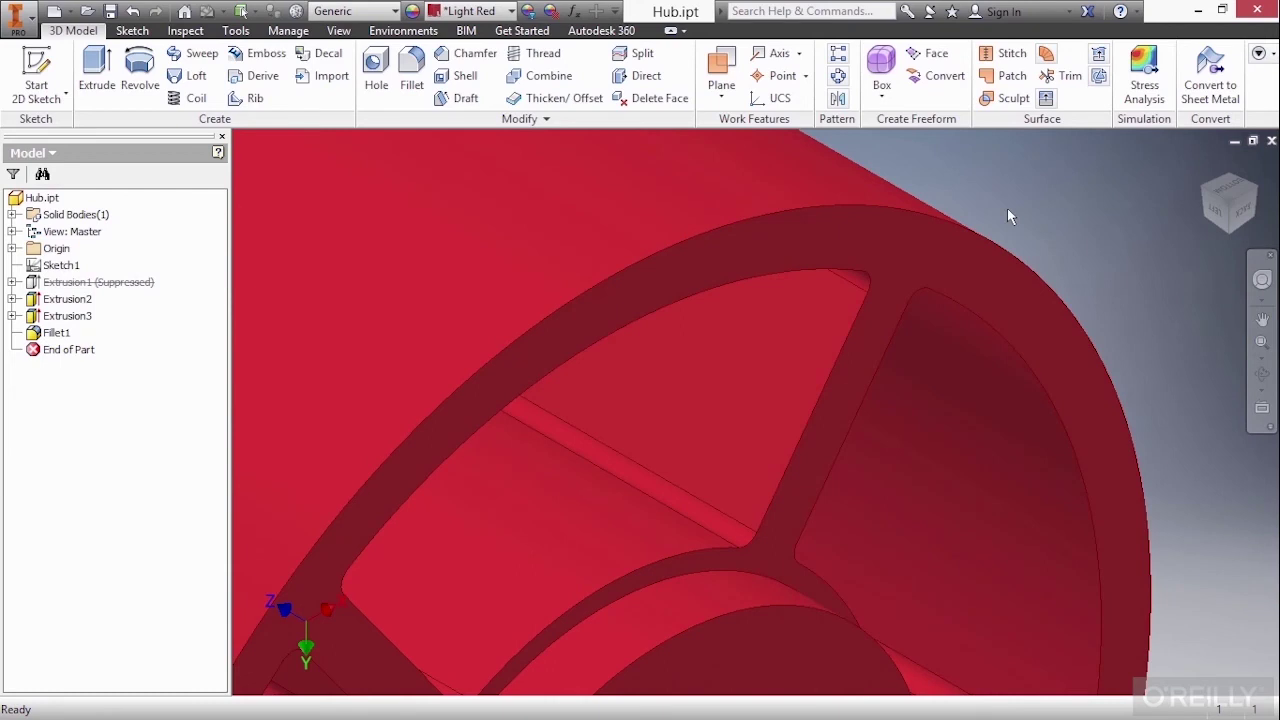
key("Home")
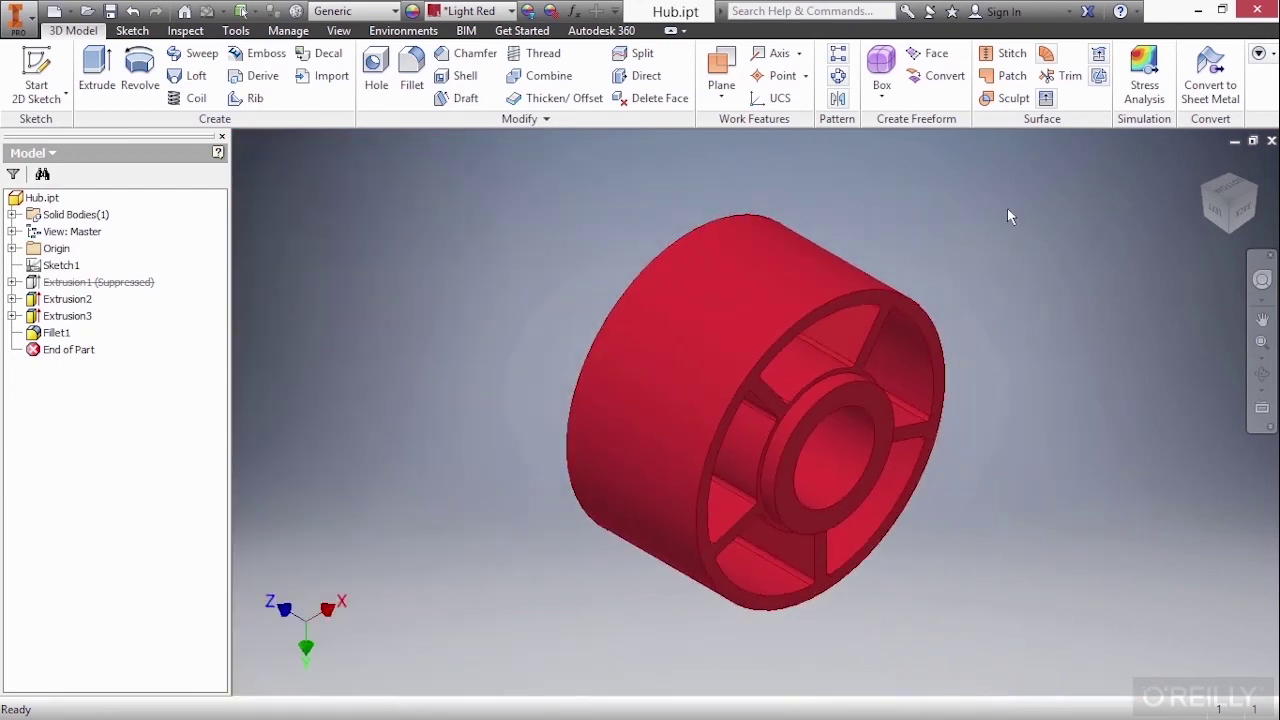
left_click(1263, 378)
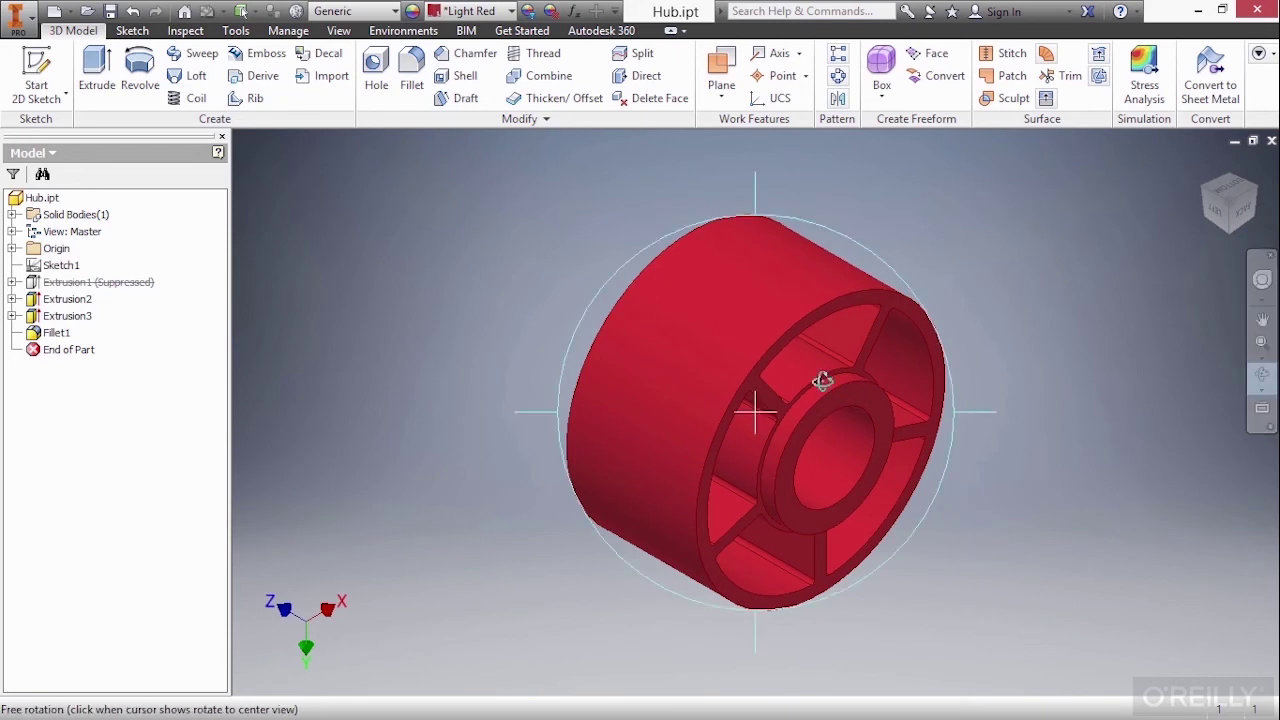
left_click_drag(814, 403, 789, 371)
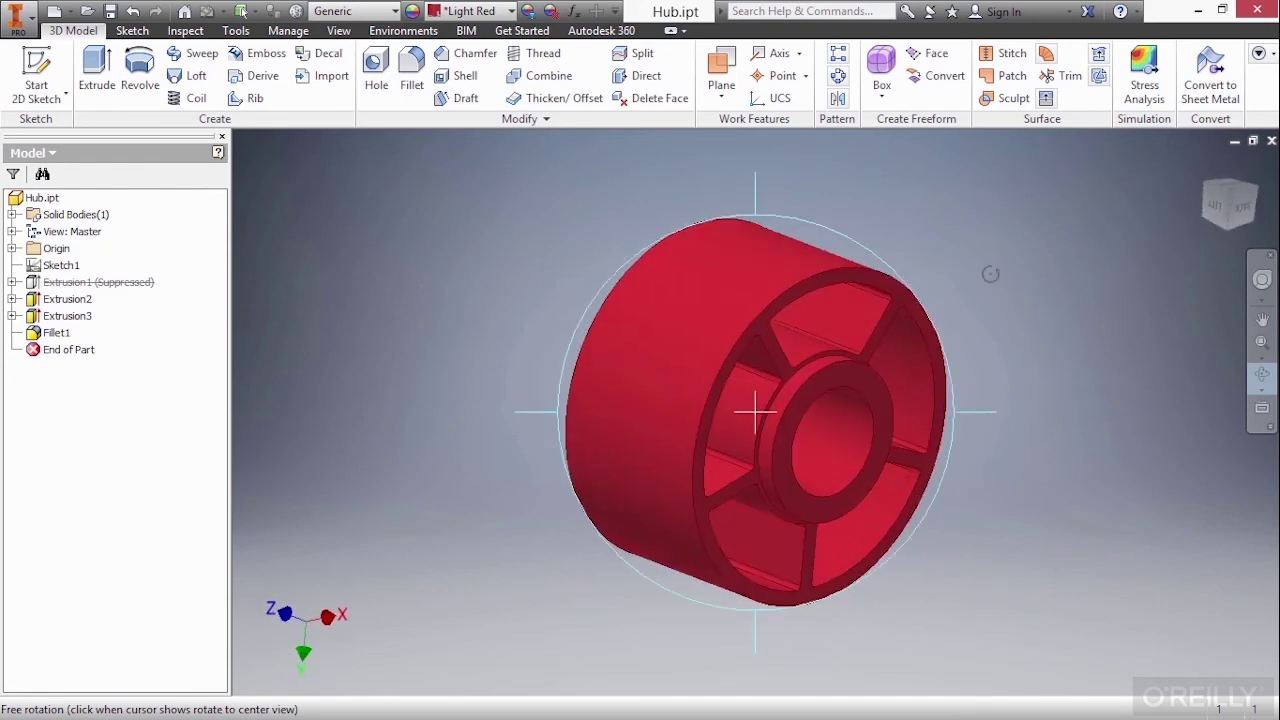
key("Escape")
left_click(1205, 164)
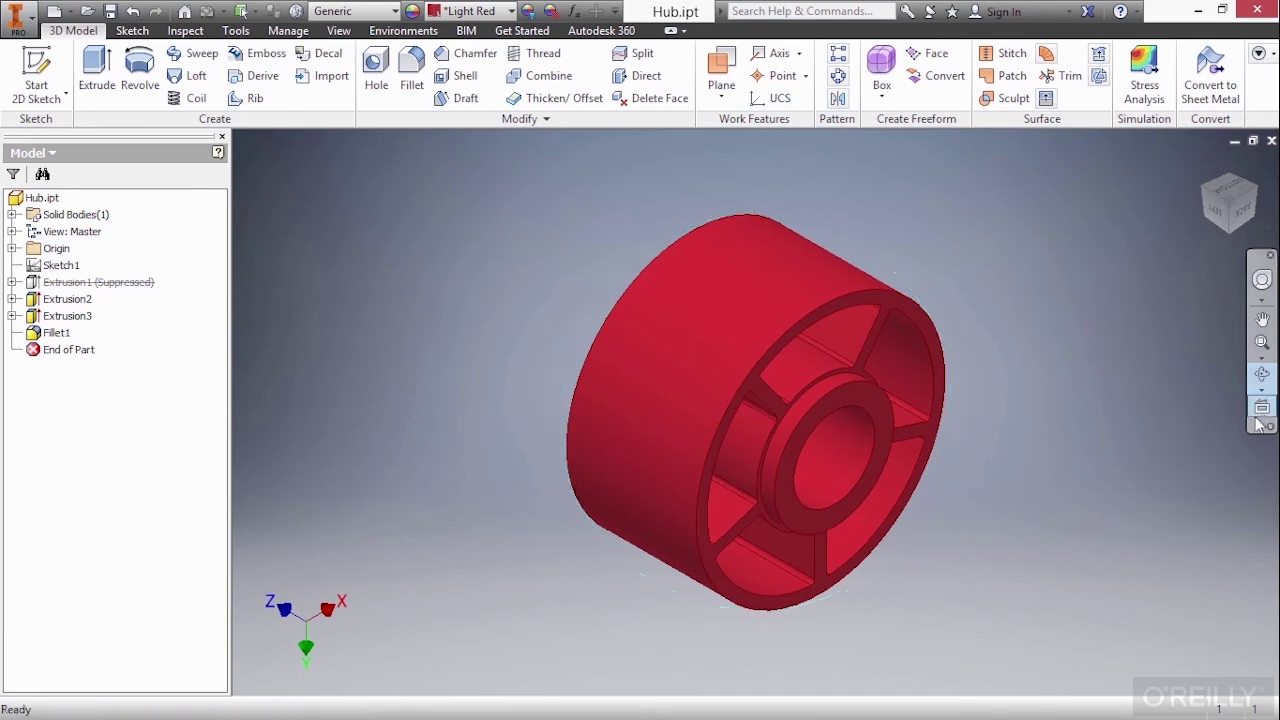
key("Escape")
Use Look At to view the ring face around the bore head-on, then return Home
left_click(1263, 414)
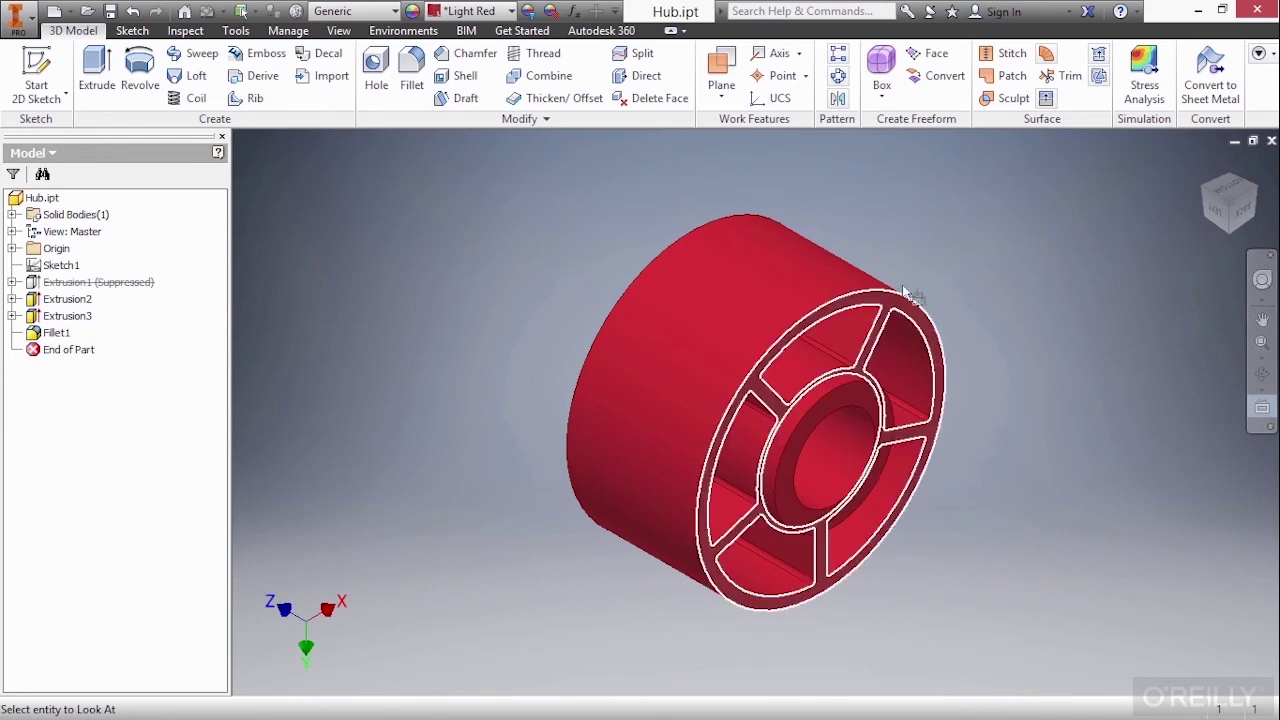
left_click(680, 365)
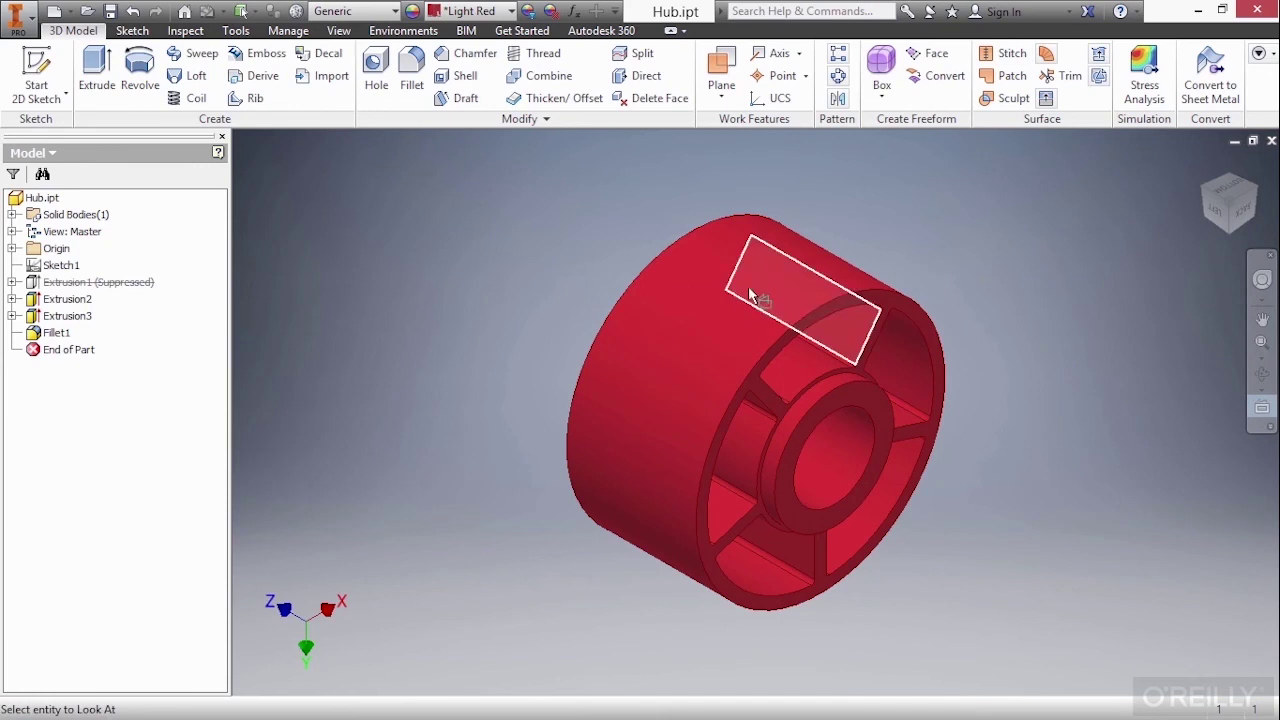
left_click(863, 404)
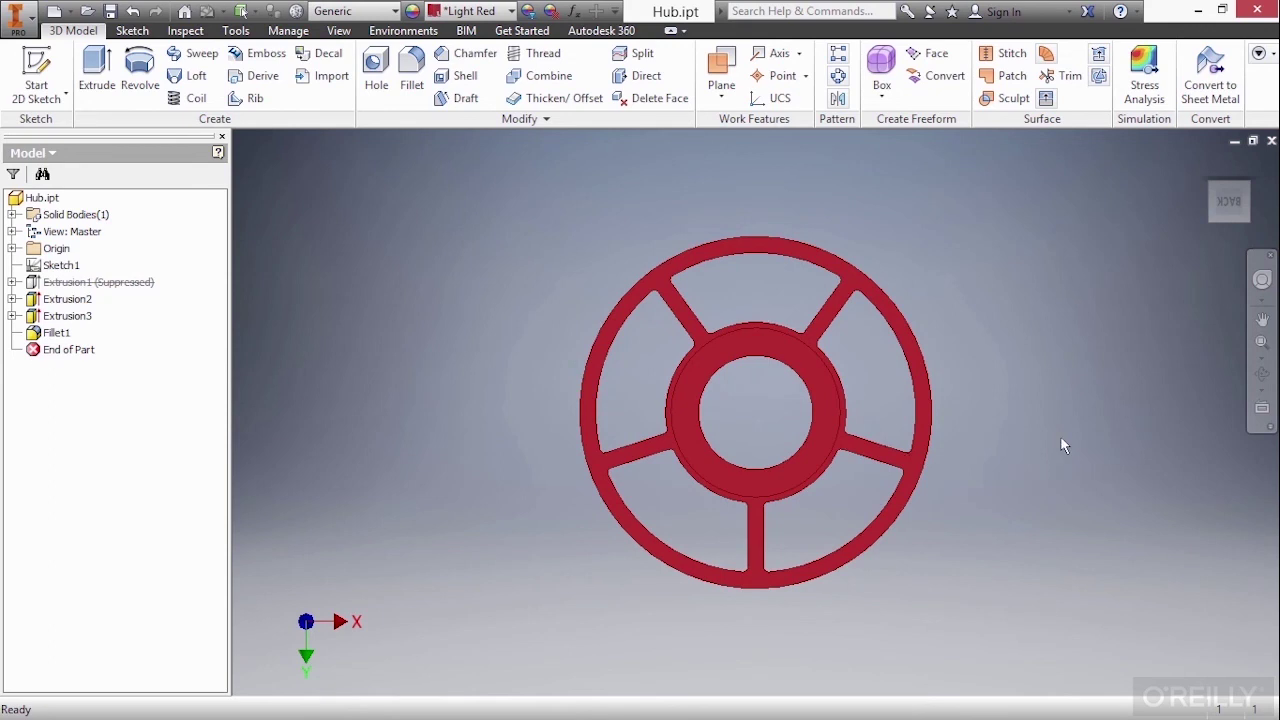
key("F6")
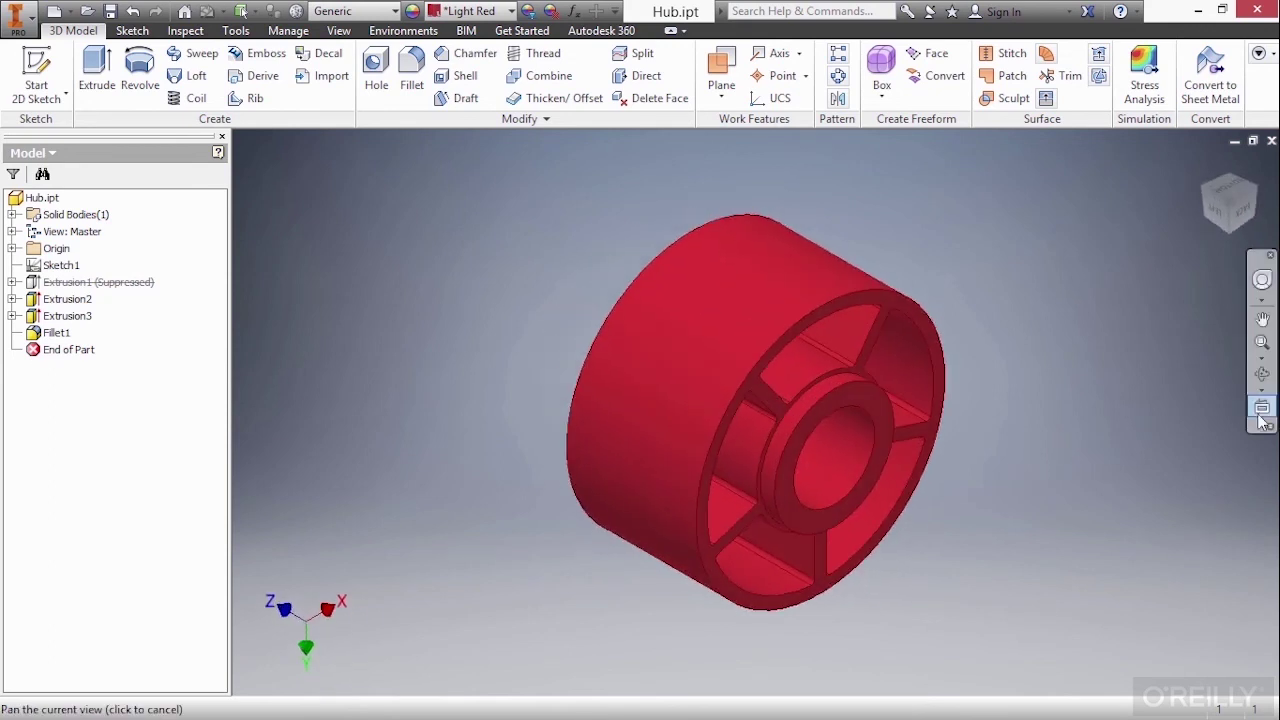
Use Look At on the hub's top face, then return to the isometric Home view
left_click(1261, 412)
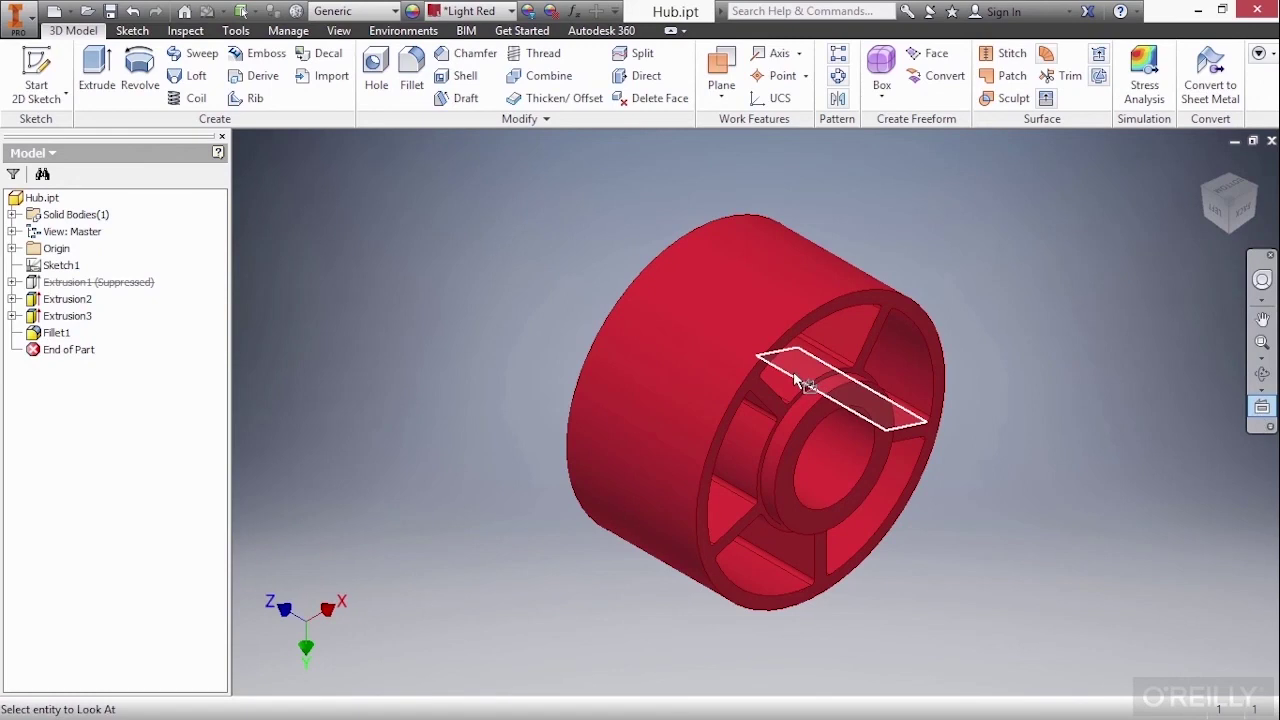
left_click(850, 341)
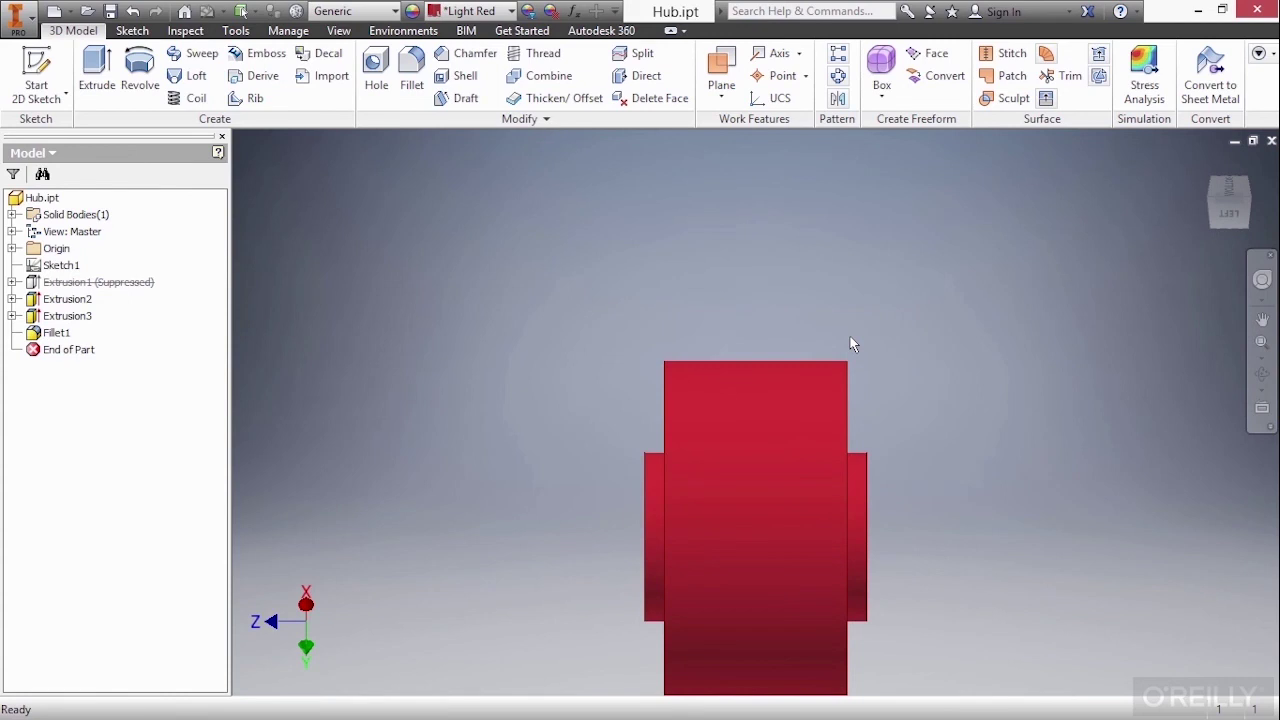
key("F6")
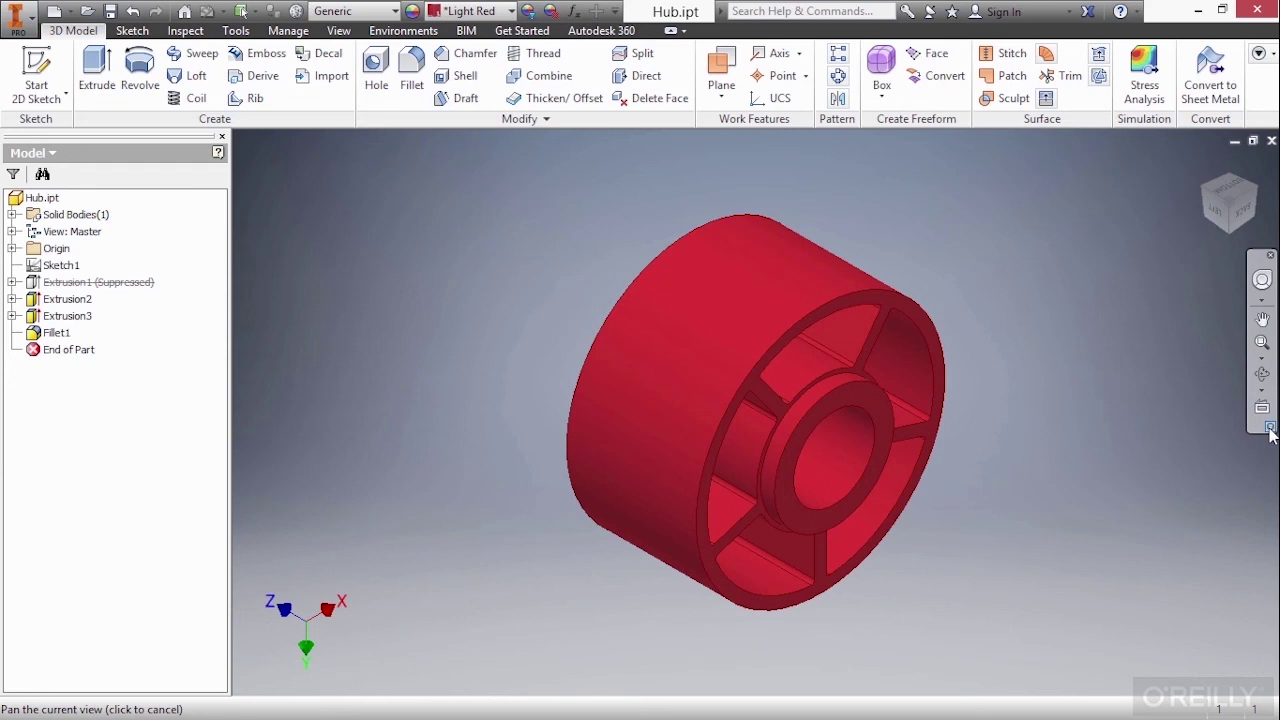
Uncheck Pan, SteeringWheels and Zoom in the navigation bar's Customize menu
left_click(1269, 429)
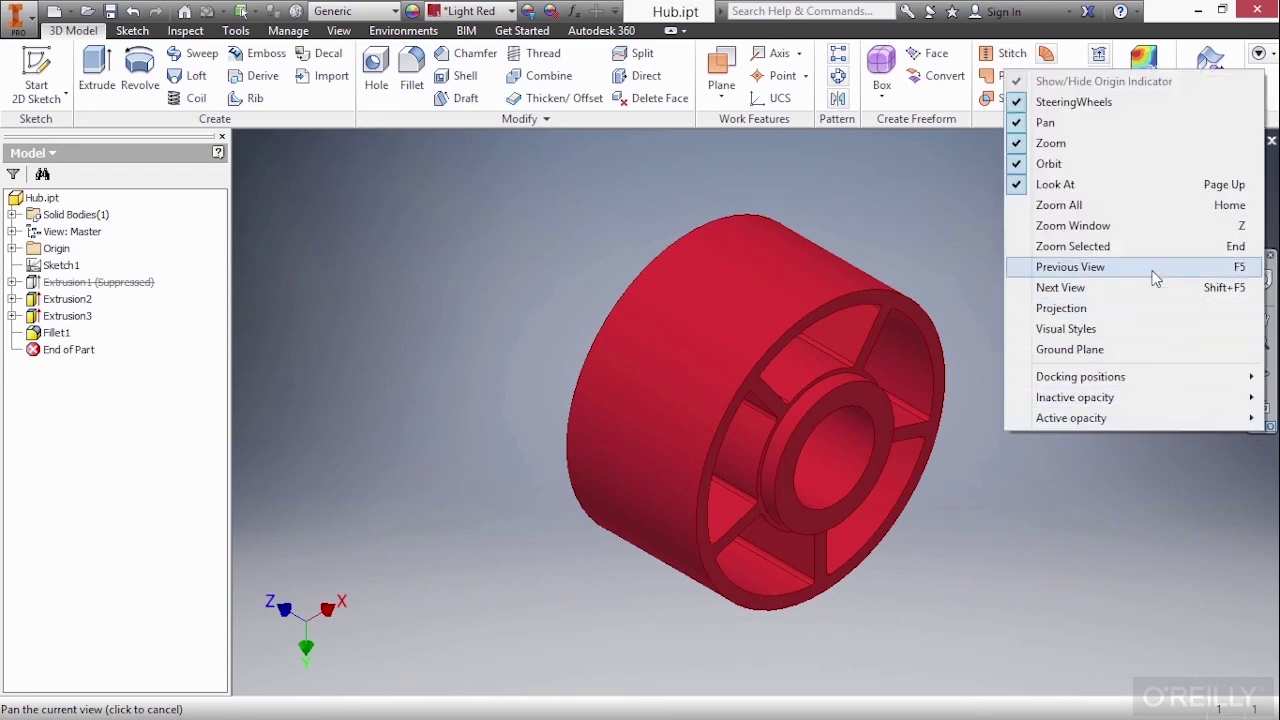
left_click(1088, 122)
left_click(1269, 401)
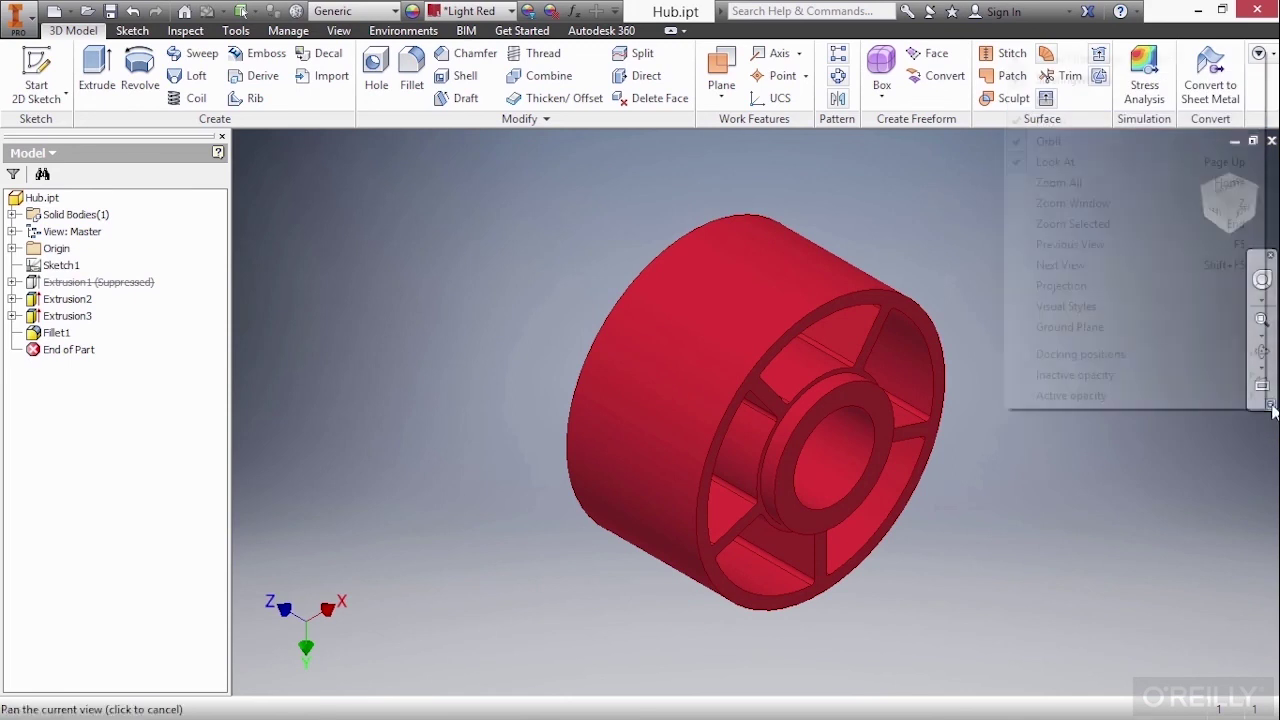
left_click(1075, 80)
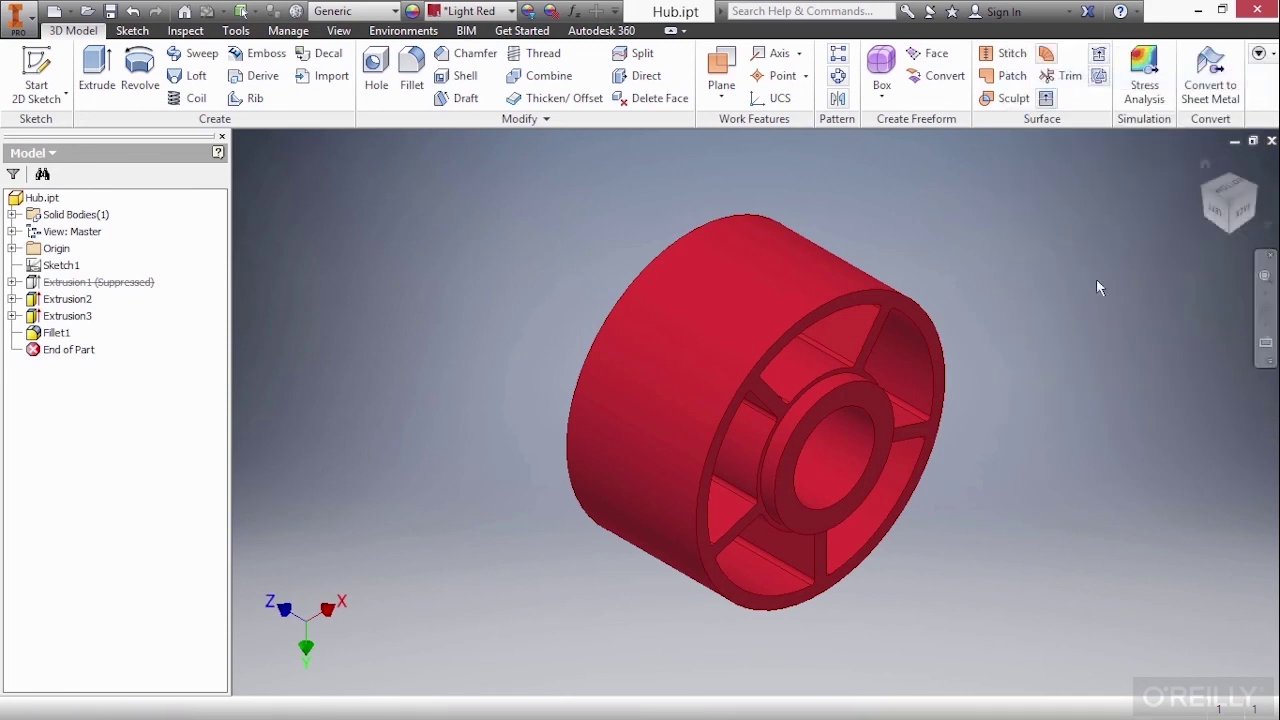
left_click(1269, 361)
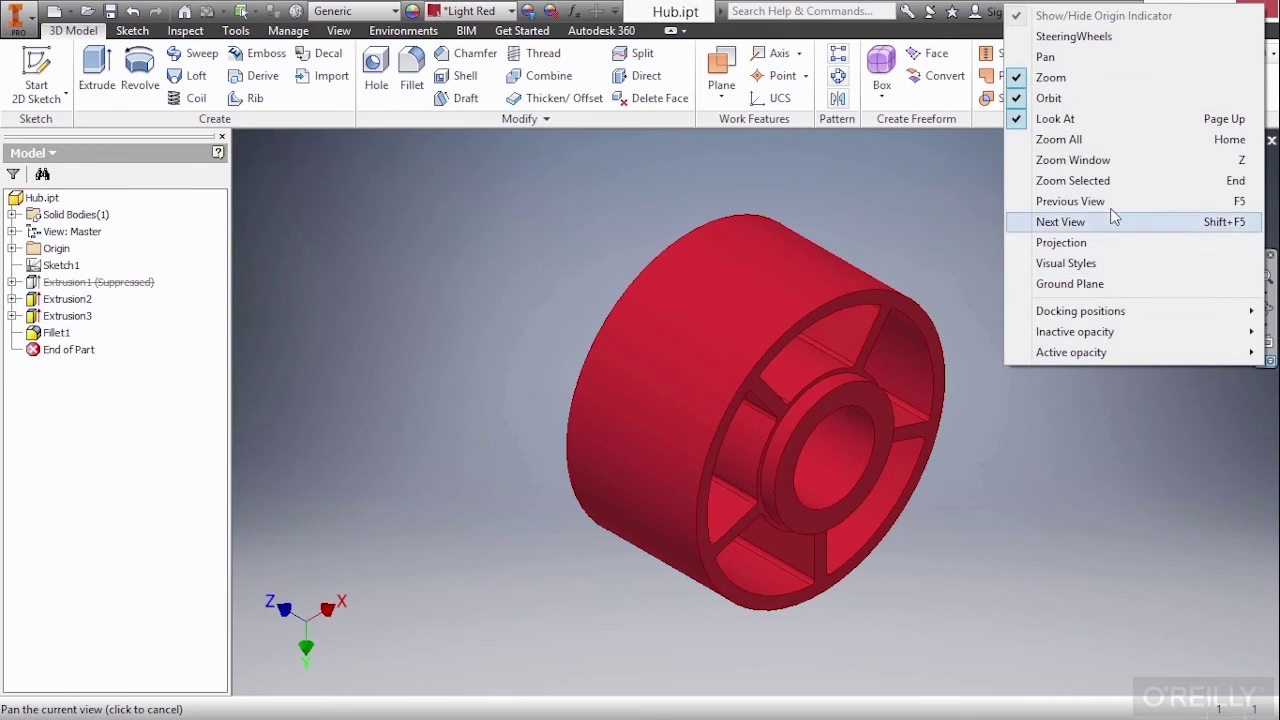
left_click(1082, 97)
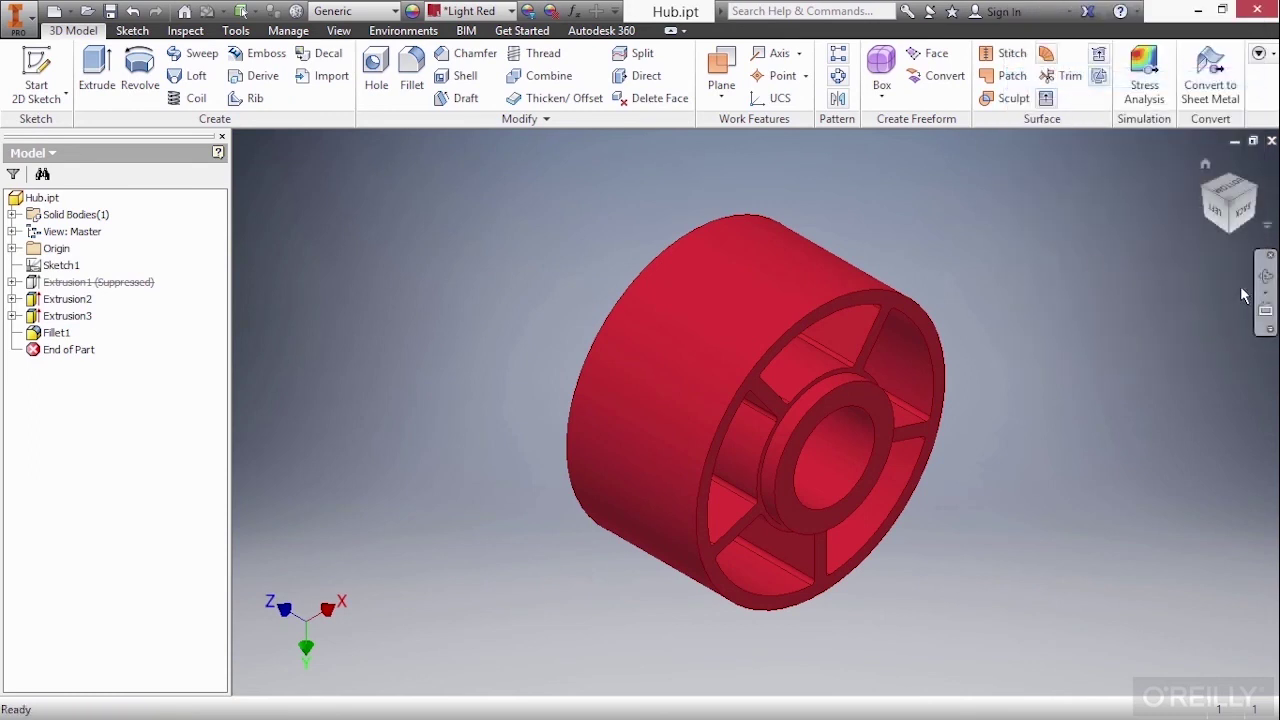
Check Projection and Visual Styles in the Customize menu, then open the visual styles list
left_click(1263, 312)
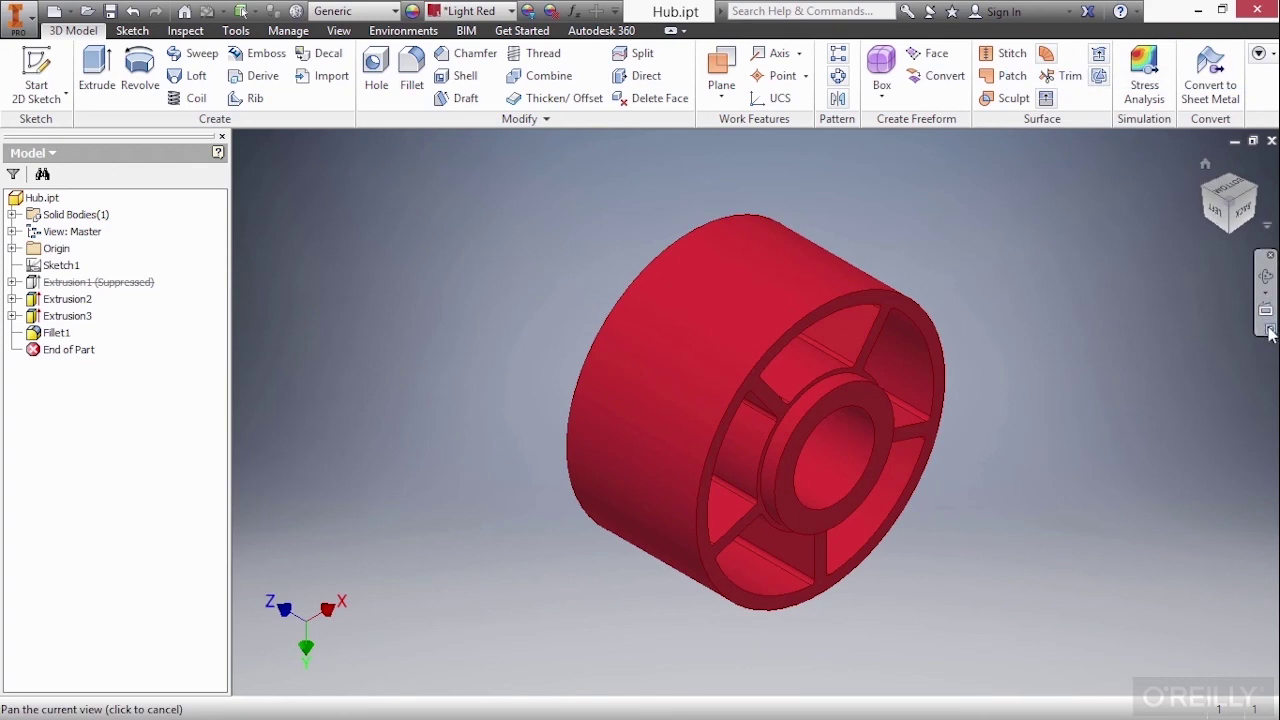
left_click(1268, 329)
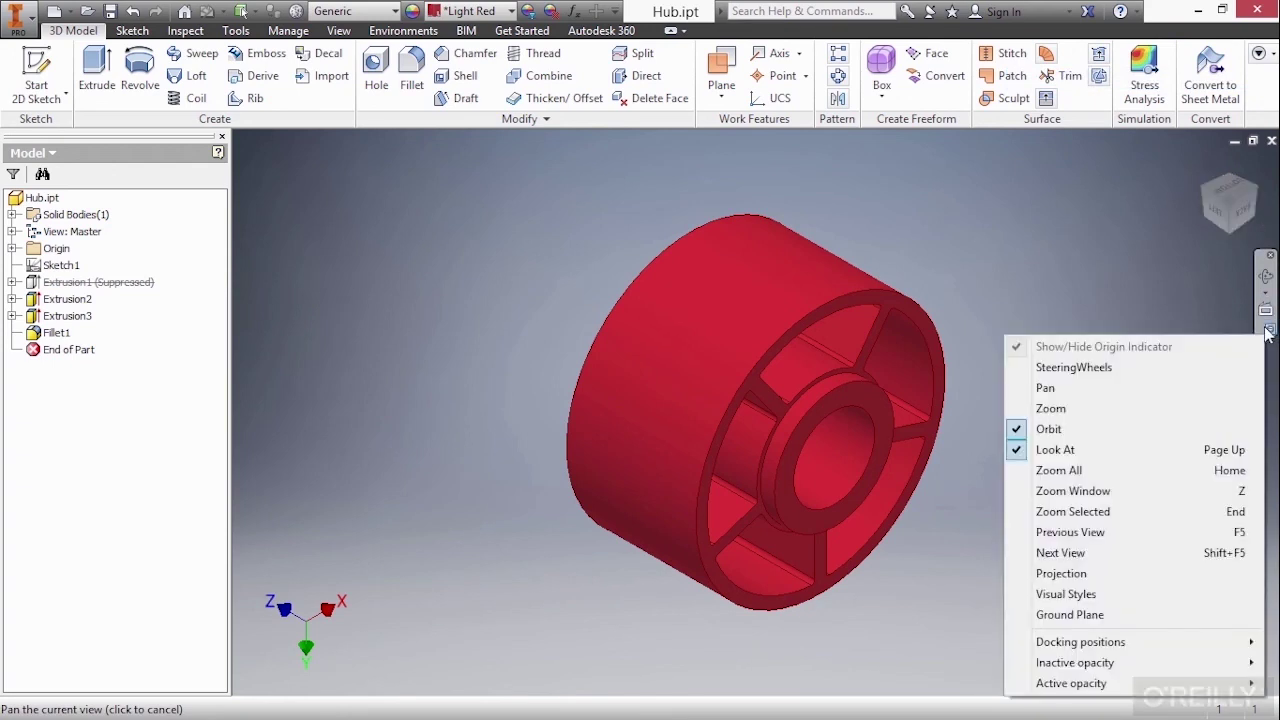
left_click(1100, 573)
left_click(1270, 364)
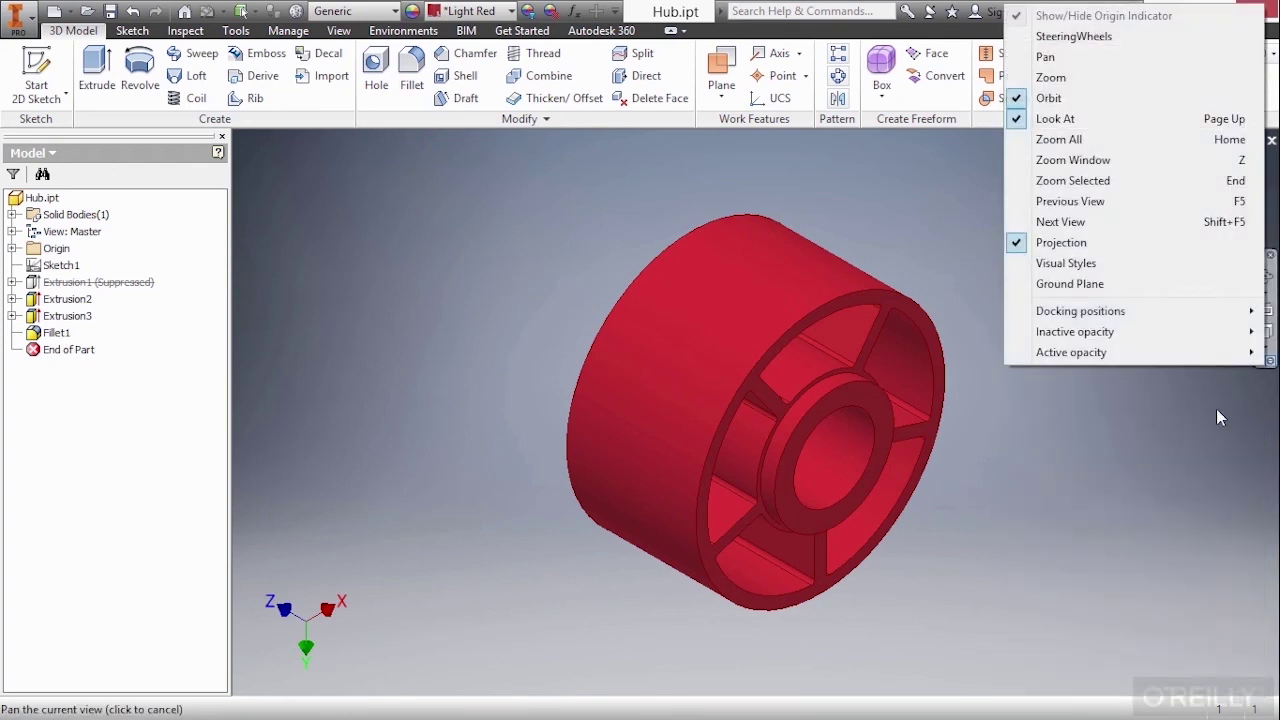
left_click(1084, 264)
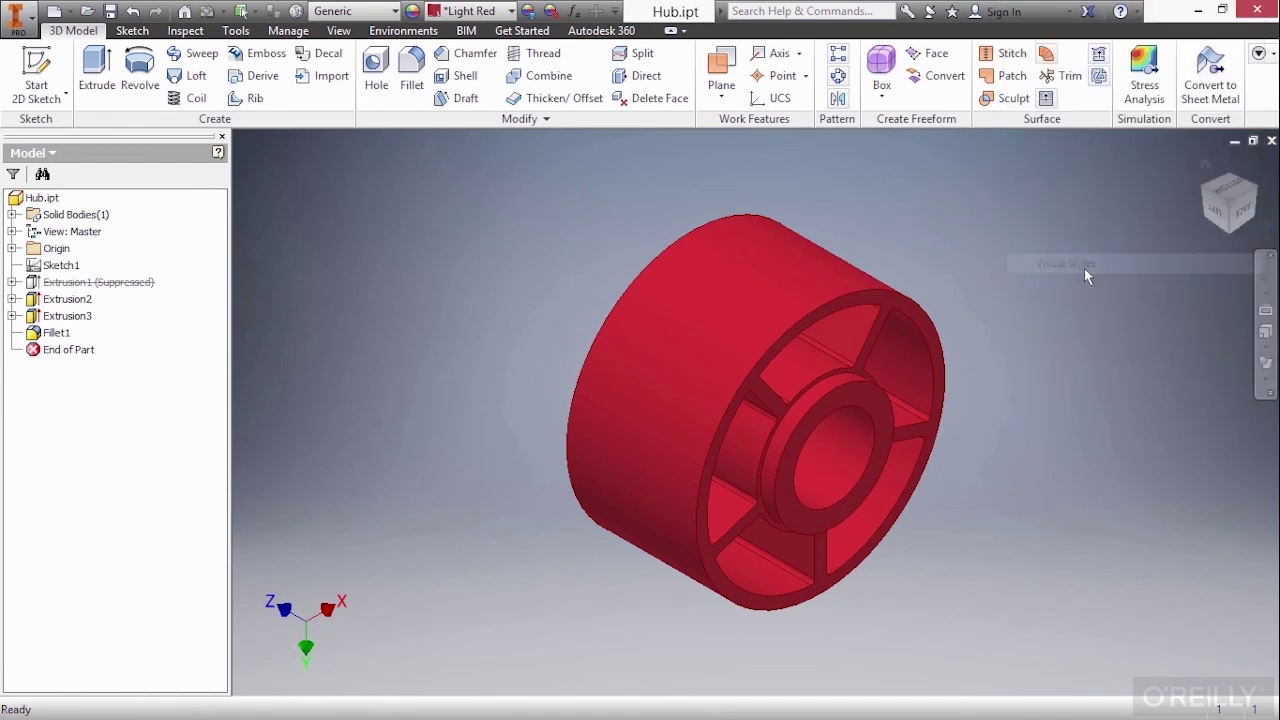
left_click(1266, 386)
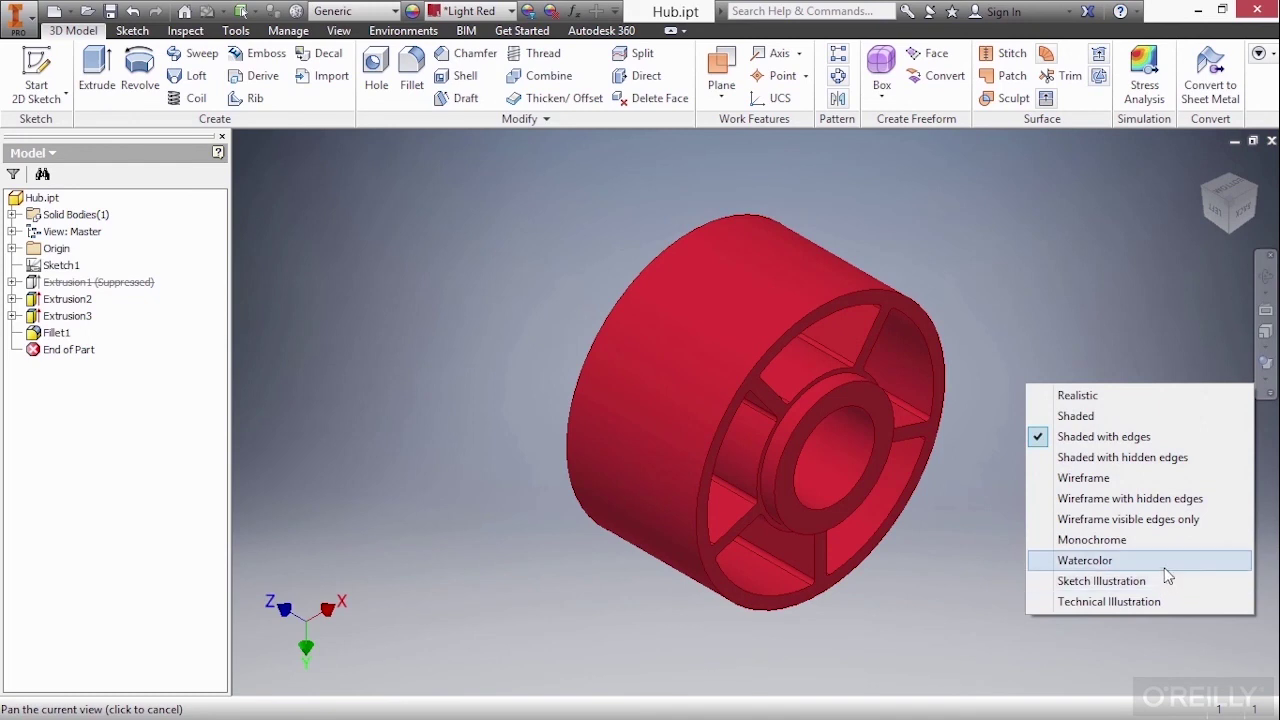
left_click(1114, 332)
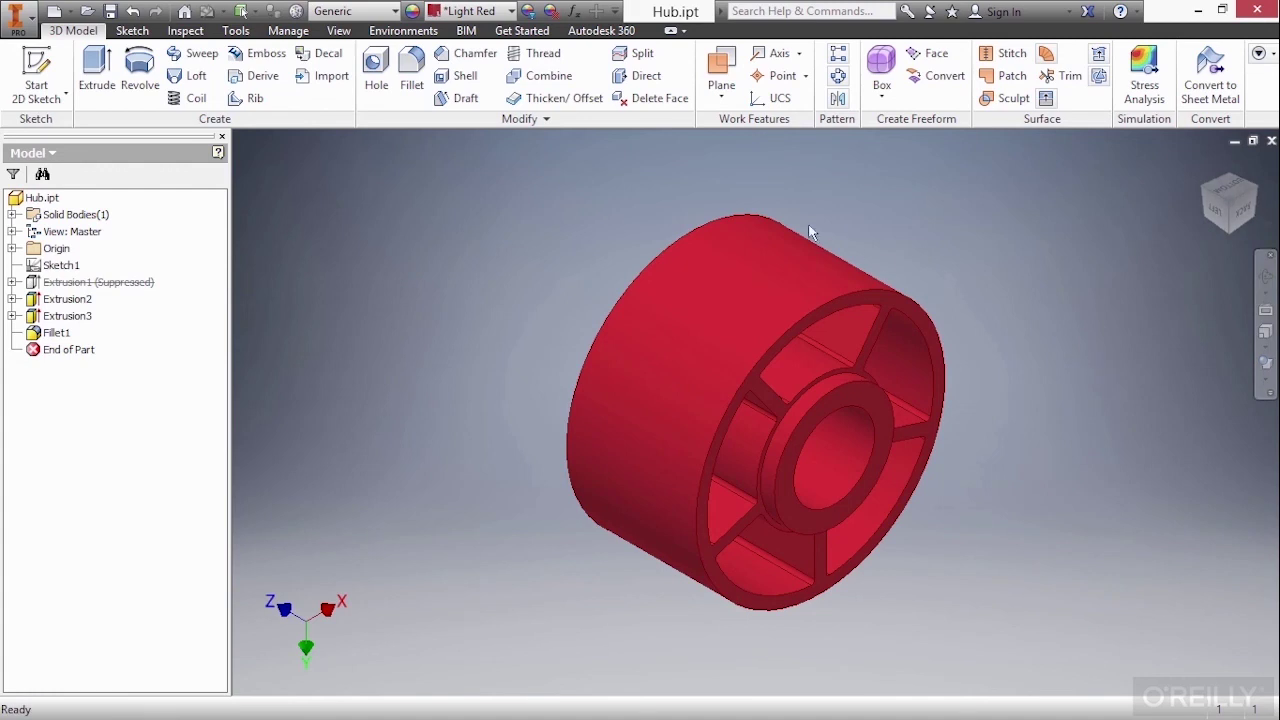
left_click(338, 30)
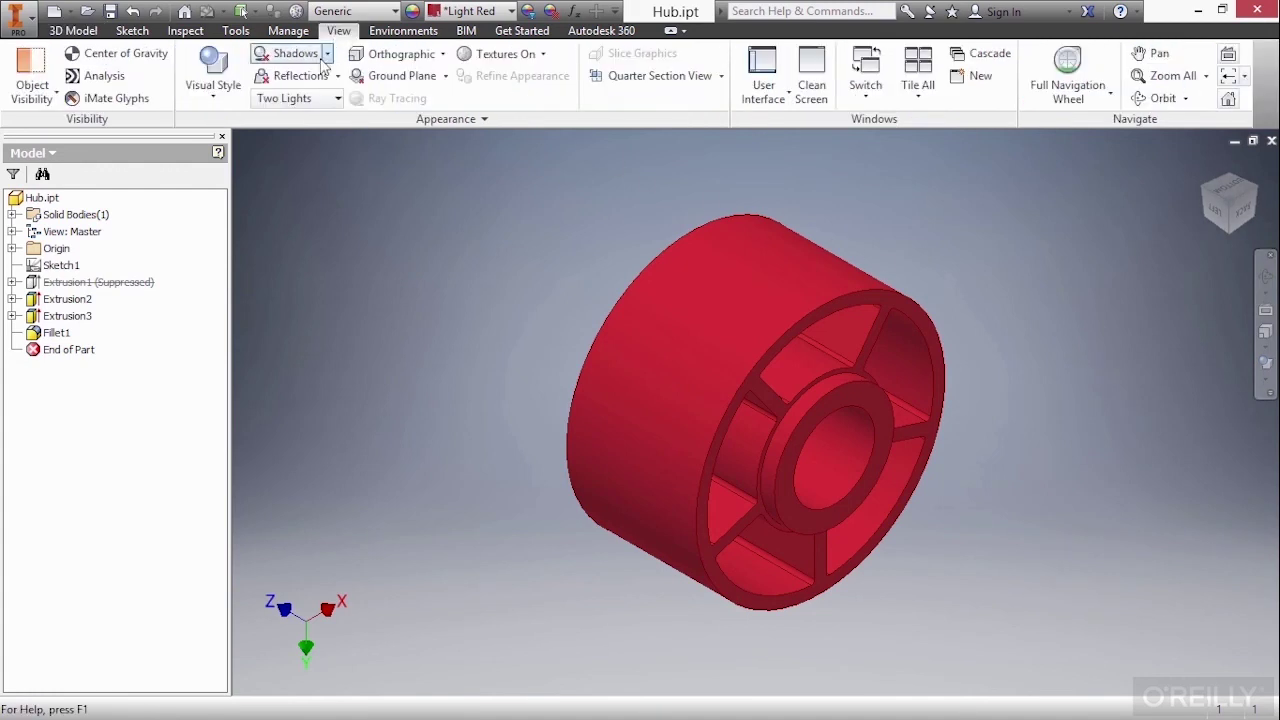
left_click(214, 98)
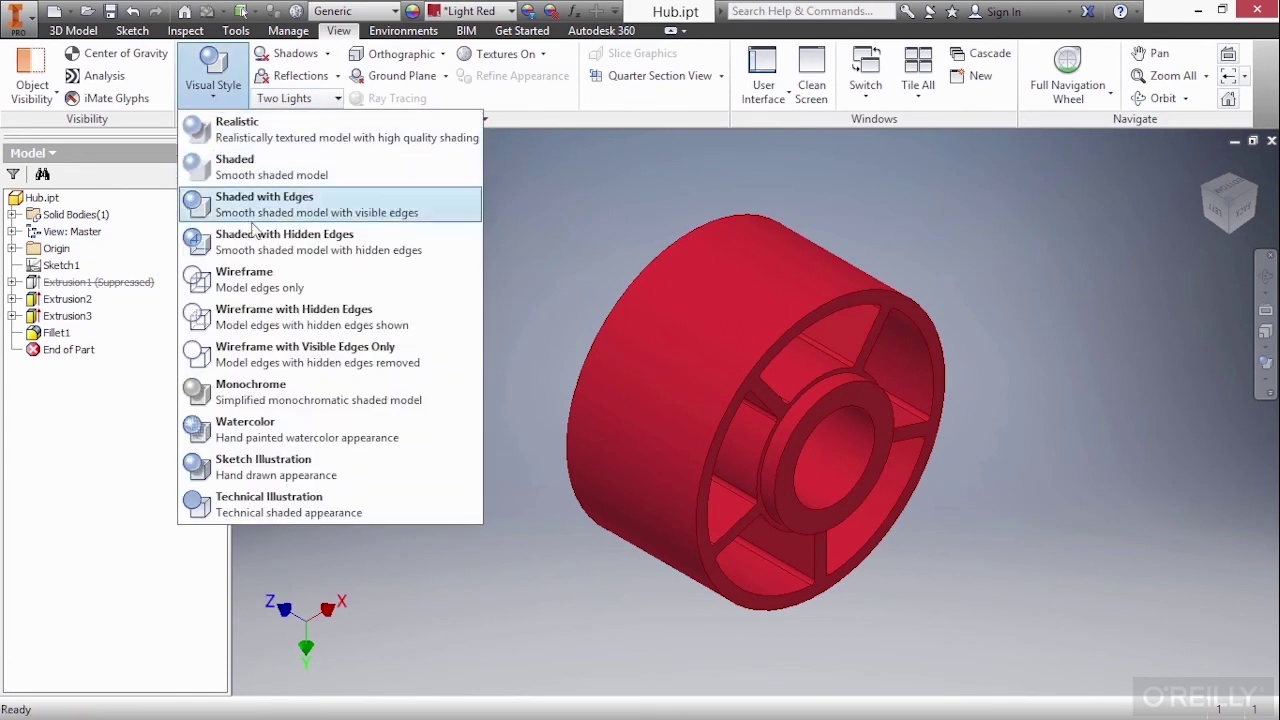
left_click(578, 225)
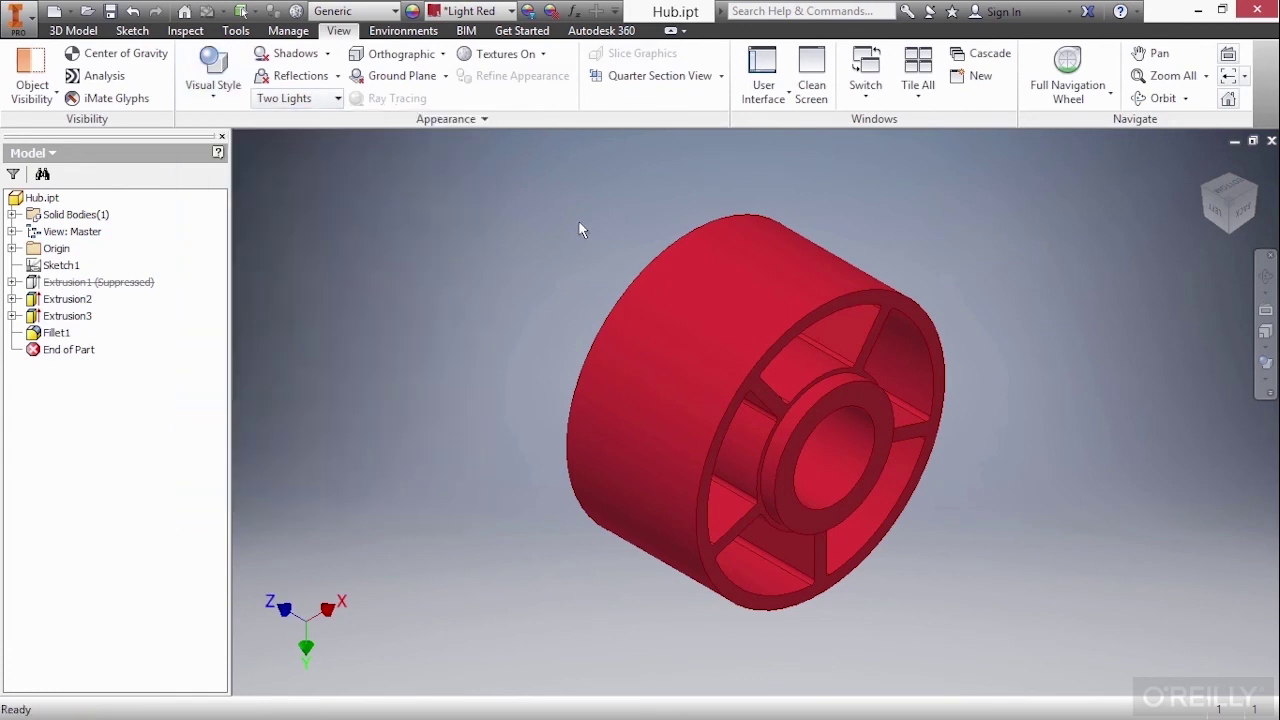
left_click(76, 31)
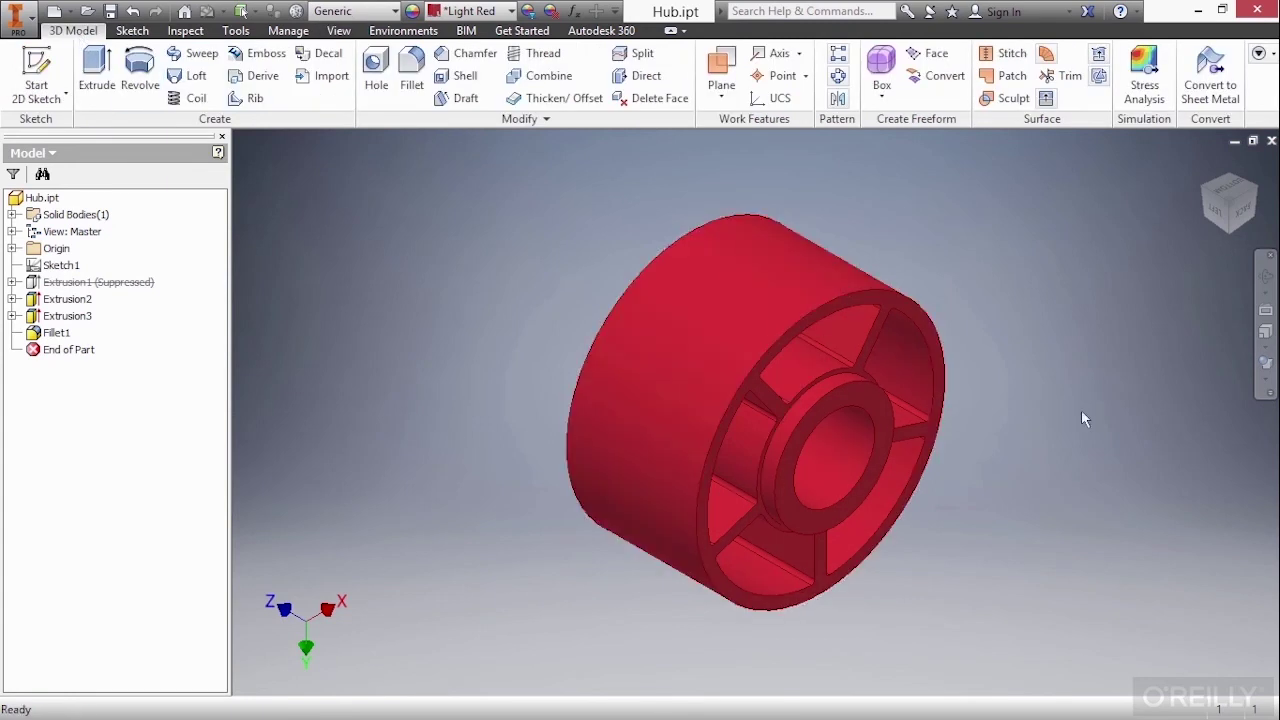
left_click(1266, 379)
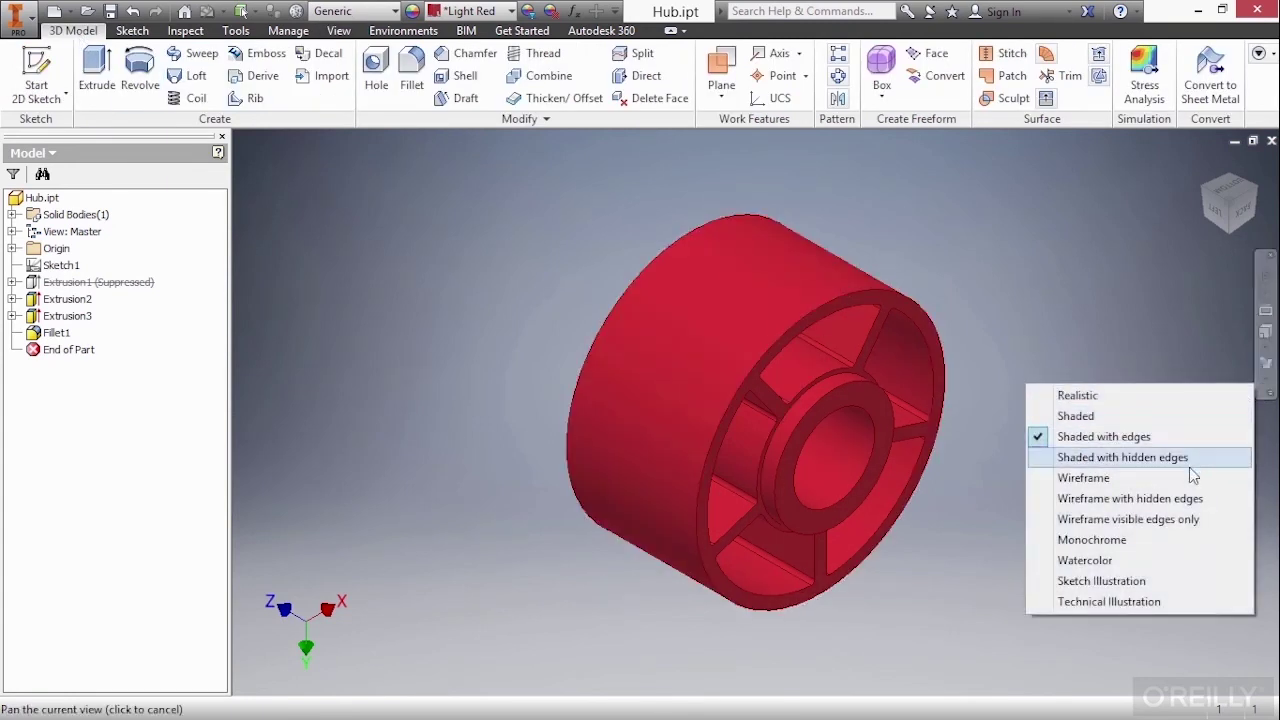
left_click(1145, 348)
left_click(1266, 276)
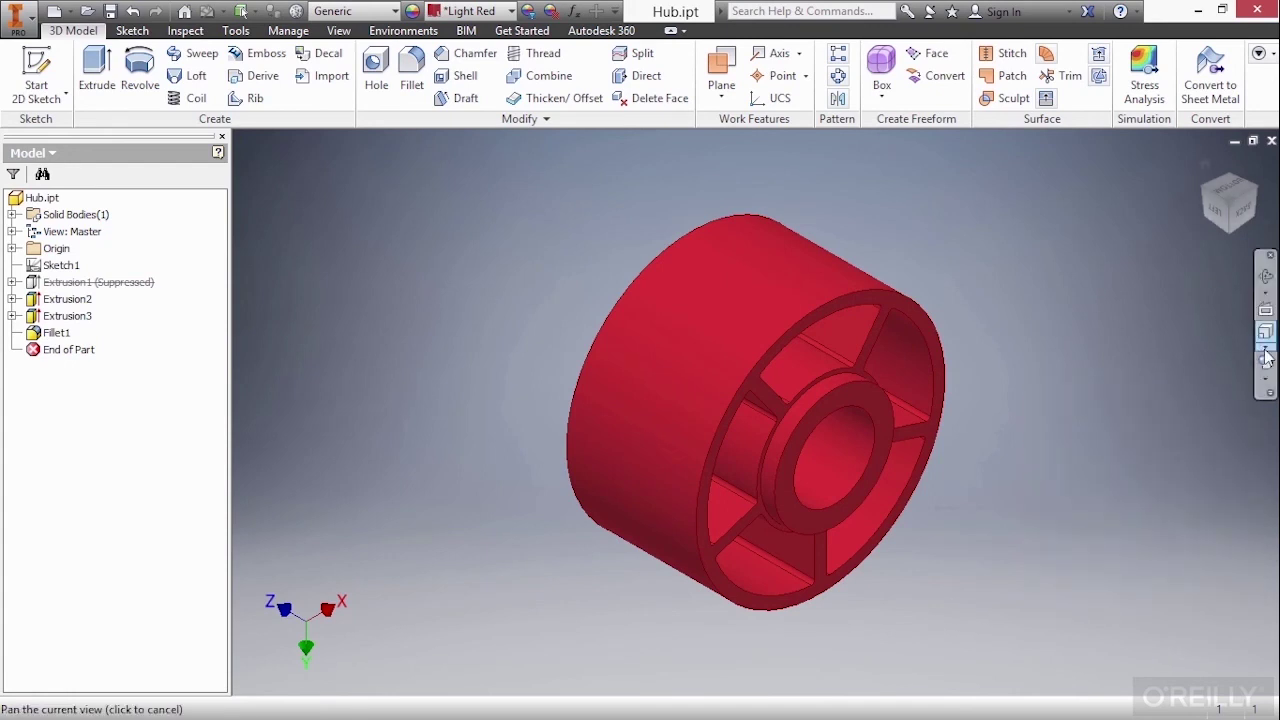
Set the hub's projection to Perspective using the navigation bar's Projection button
left_click(1265, 350)
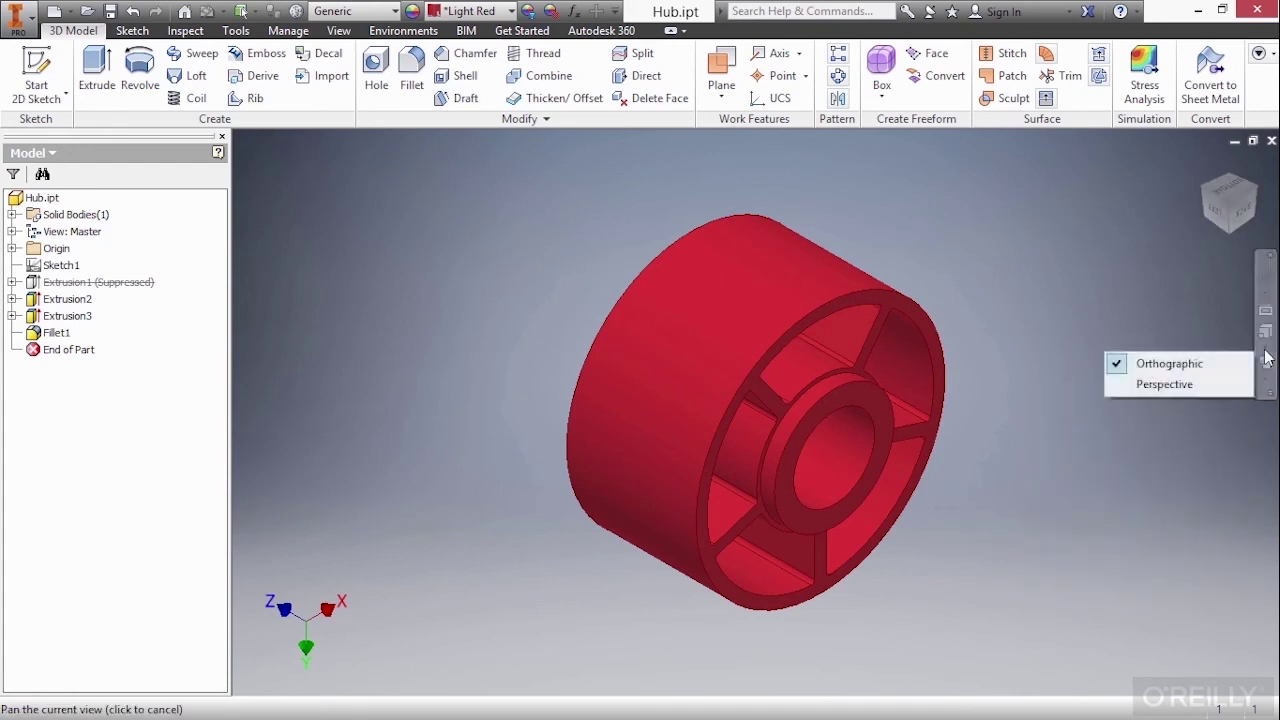
left_click(1218, 386)
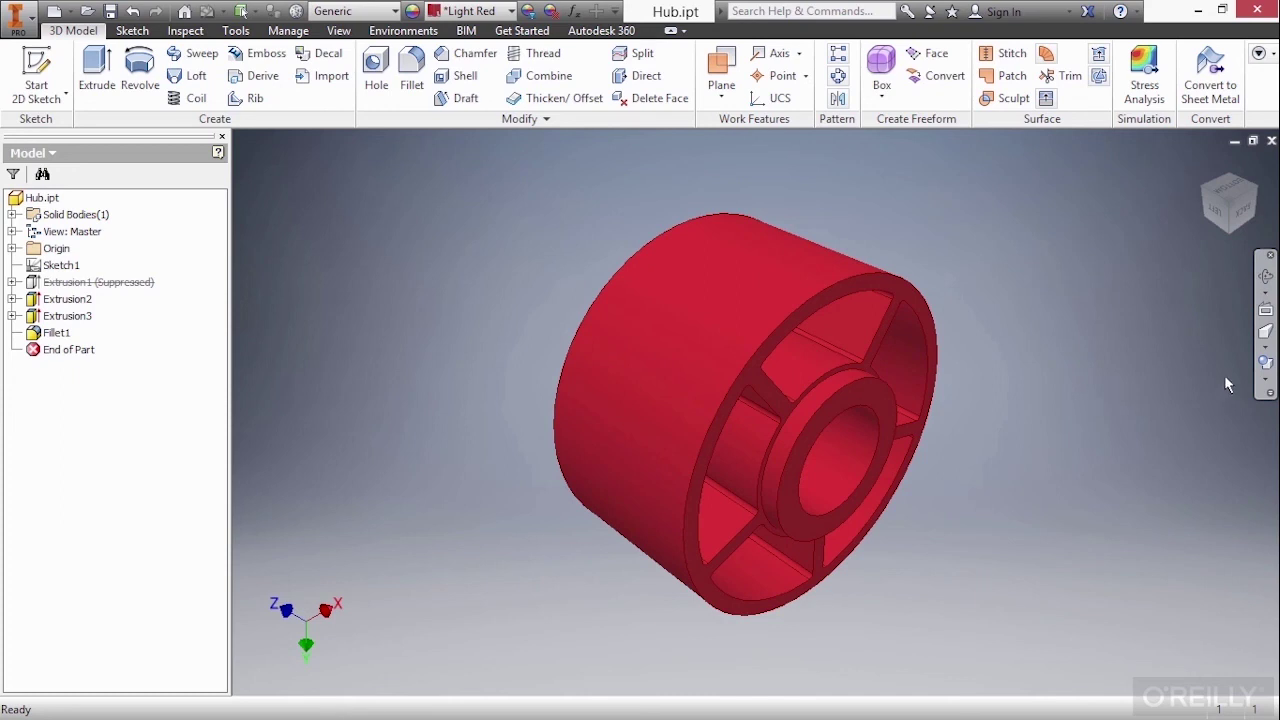
left_click(1266, 378)
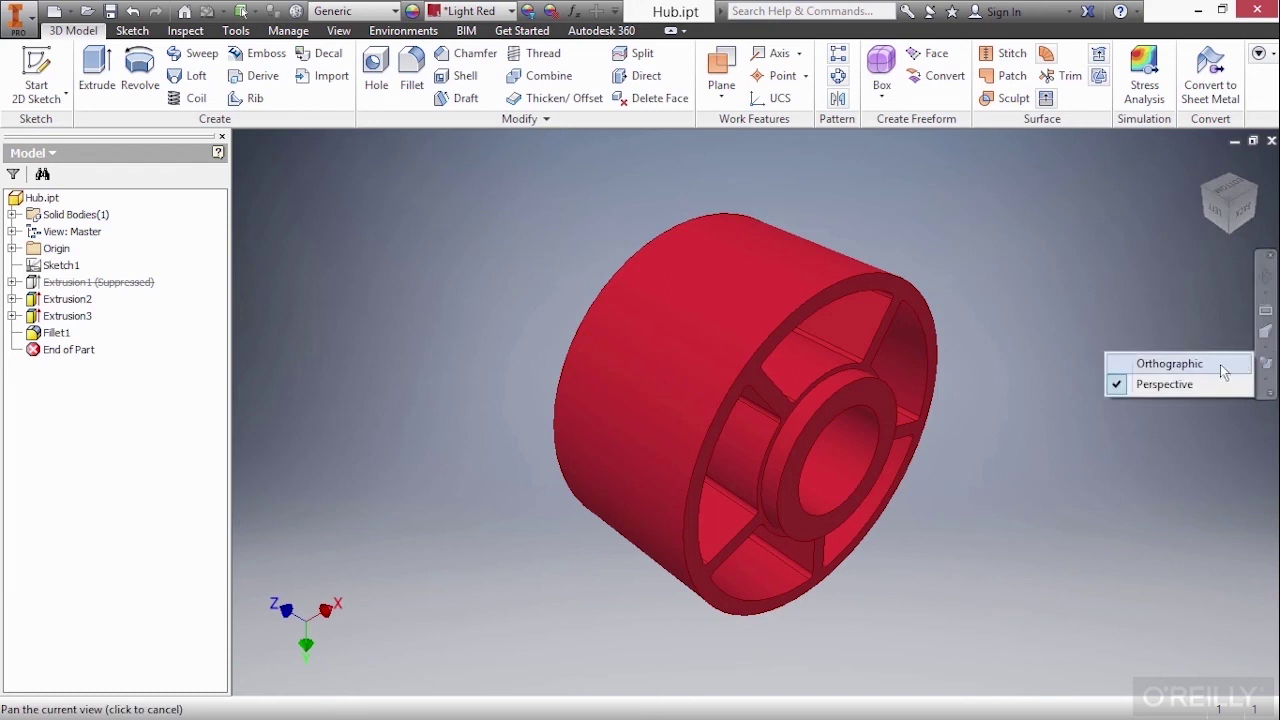